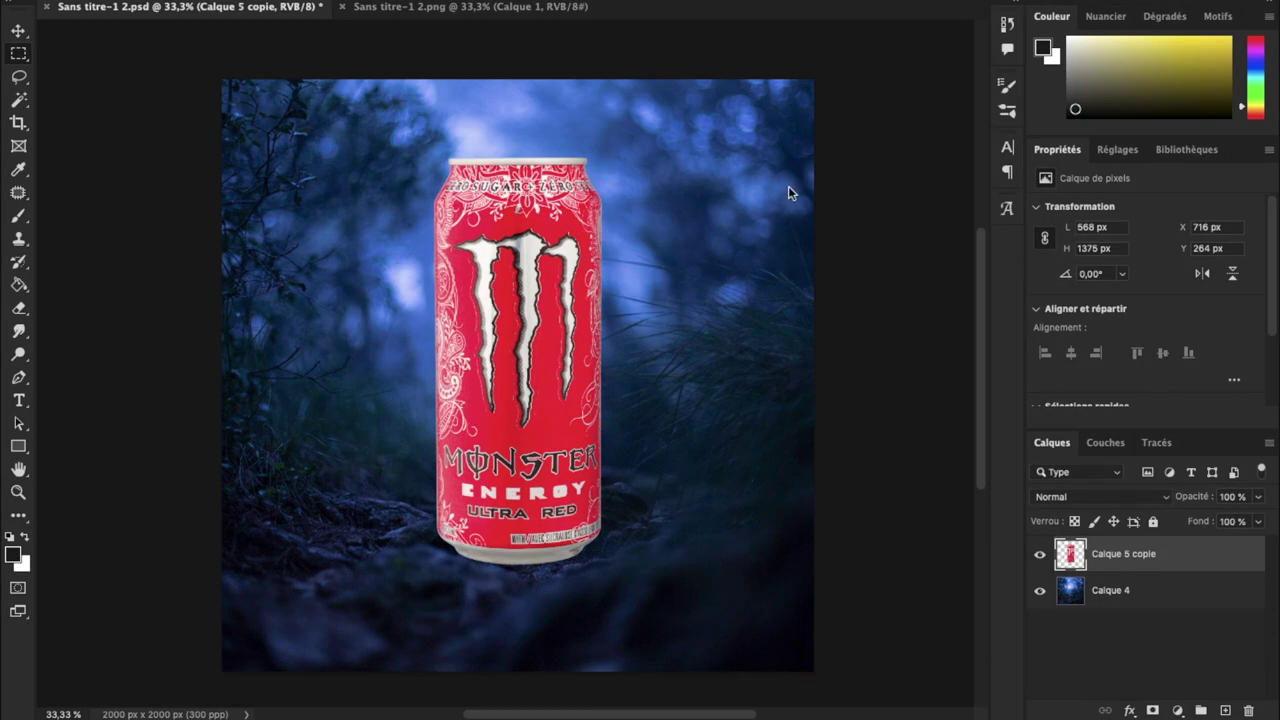
# - Add a Brightness/Contrast layer on Calque 4 with contrast 100 and brightness -38
pyautogui.click(1102, 590)
pyautogui.click(1177, 710)
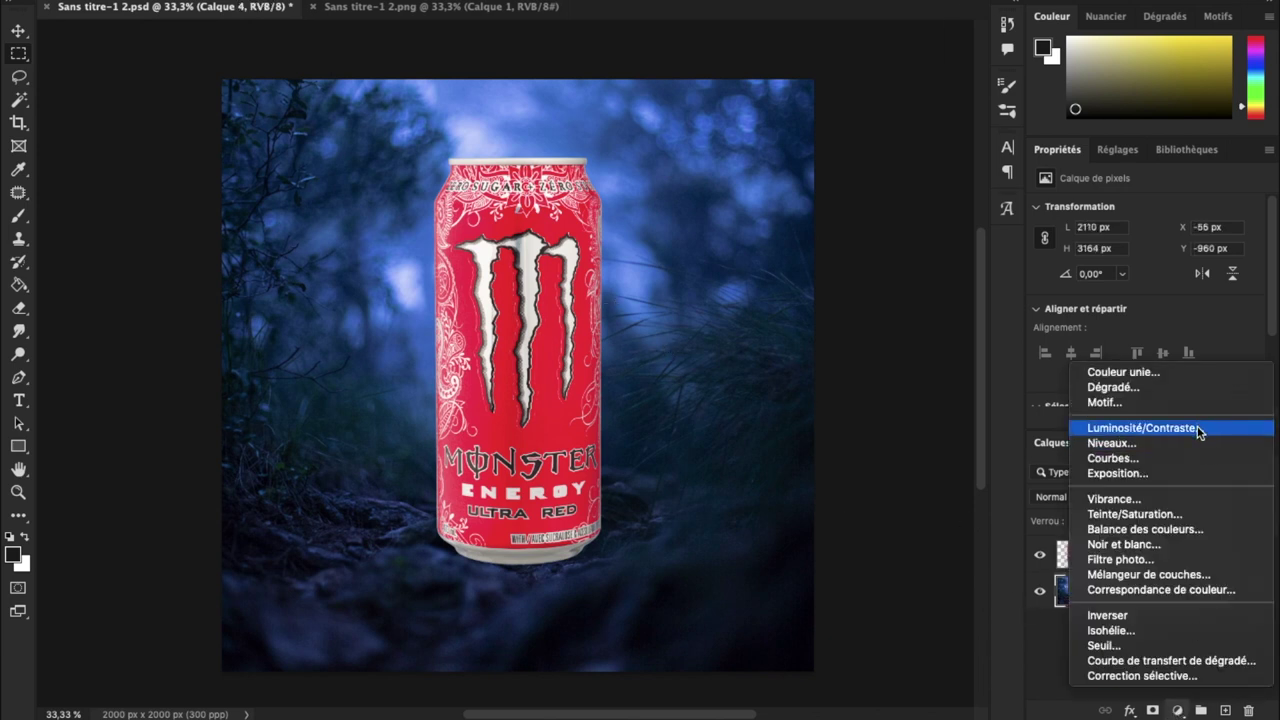
pyautogui.click(1201, 428)
pyautogui.moveTo(1145, 291); pyautogui.dragTo(1249, 291)
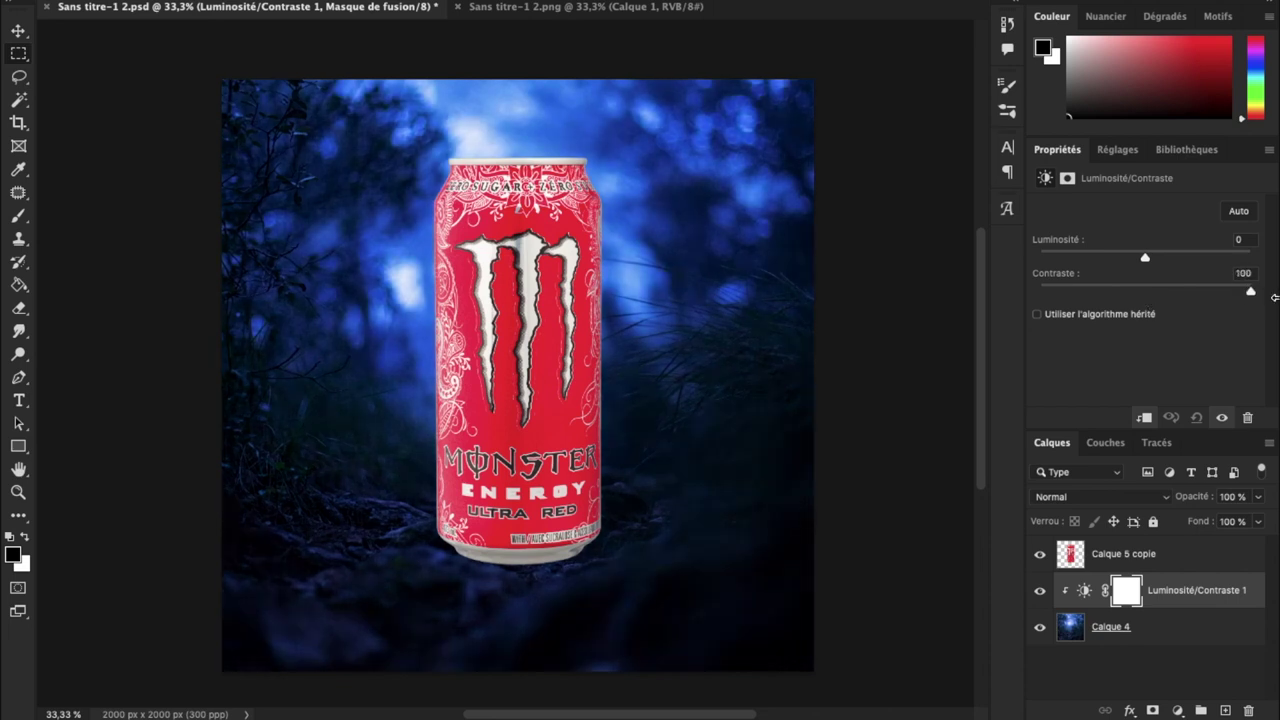
pyautogui.moveTo(1145, 260); pyautogui.dragTo(1124, 262)
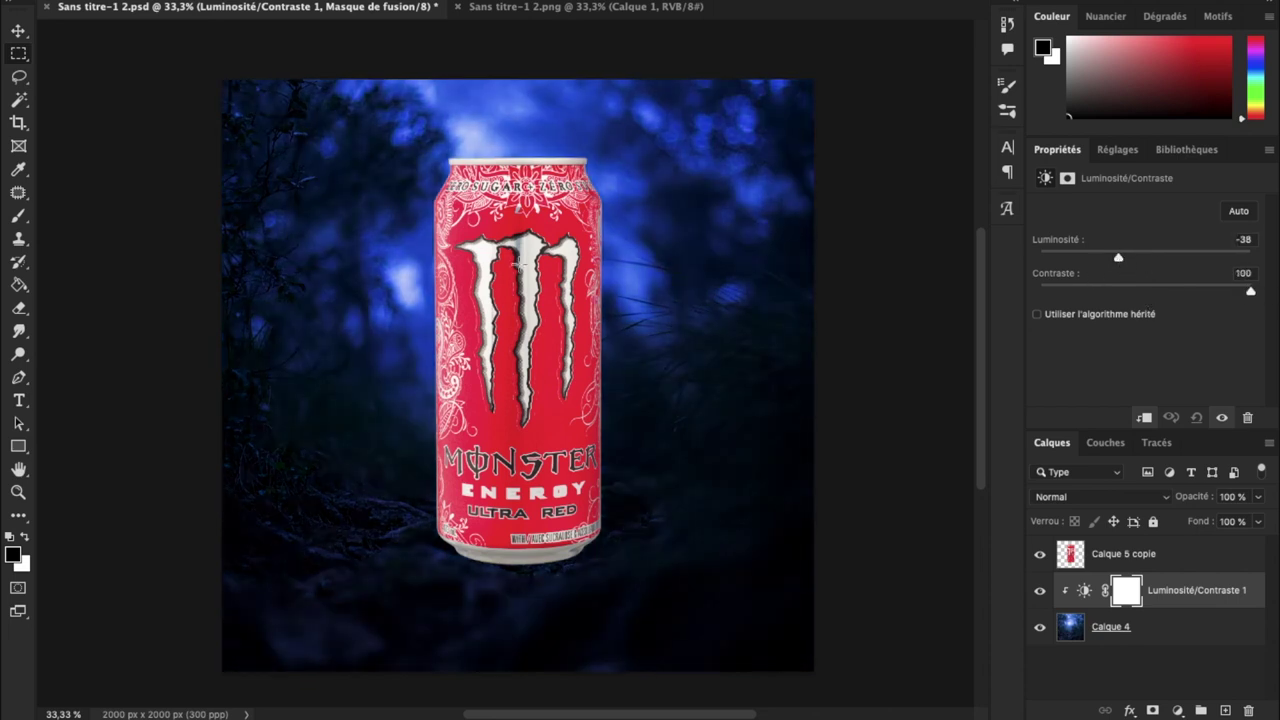
pyautogui.click(1117, 556)
pyautogui.click(1177, 710)
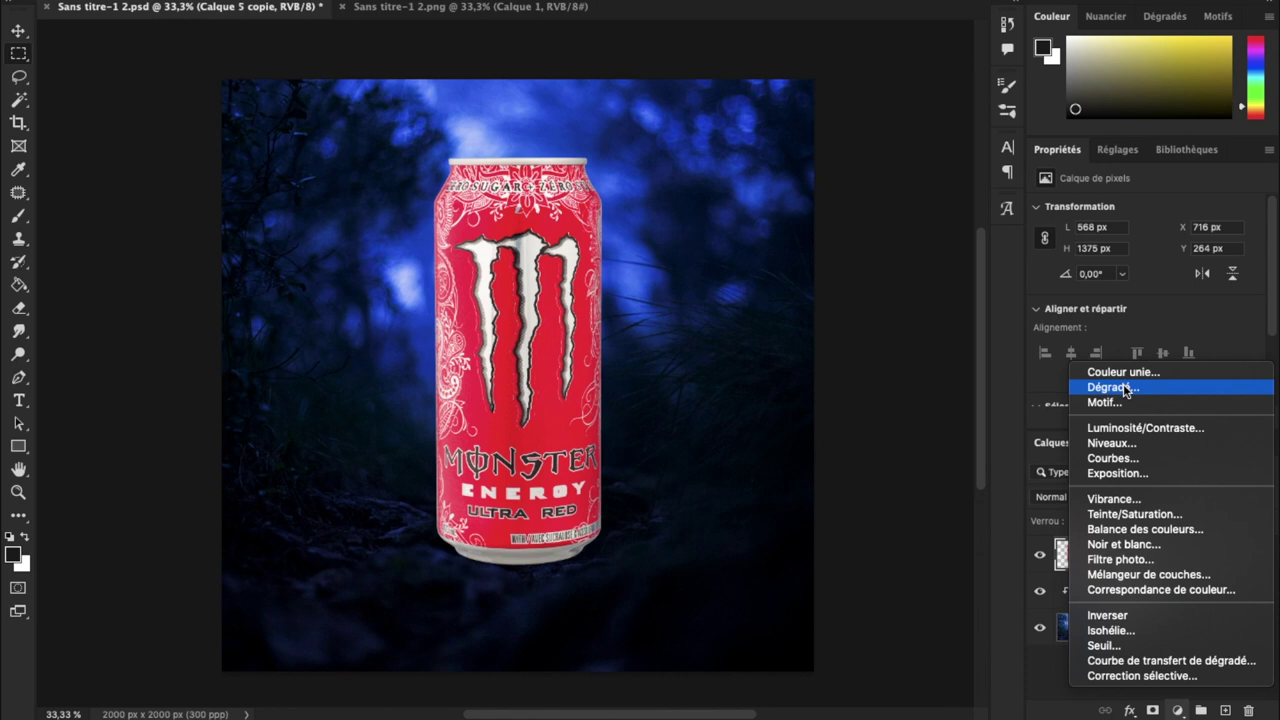
# - Sample a light blue from the forest sky as the foreground colour
pyautogui.click(17, 172)
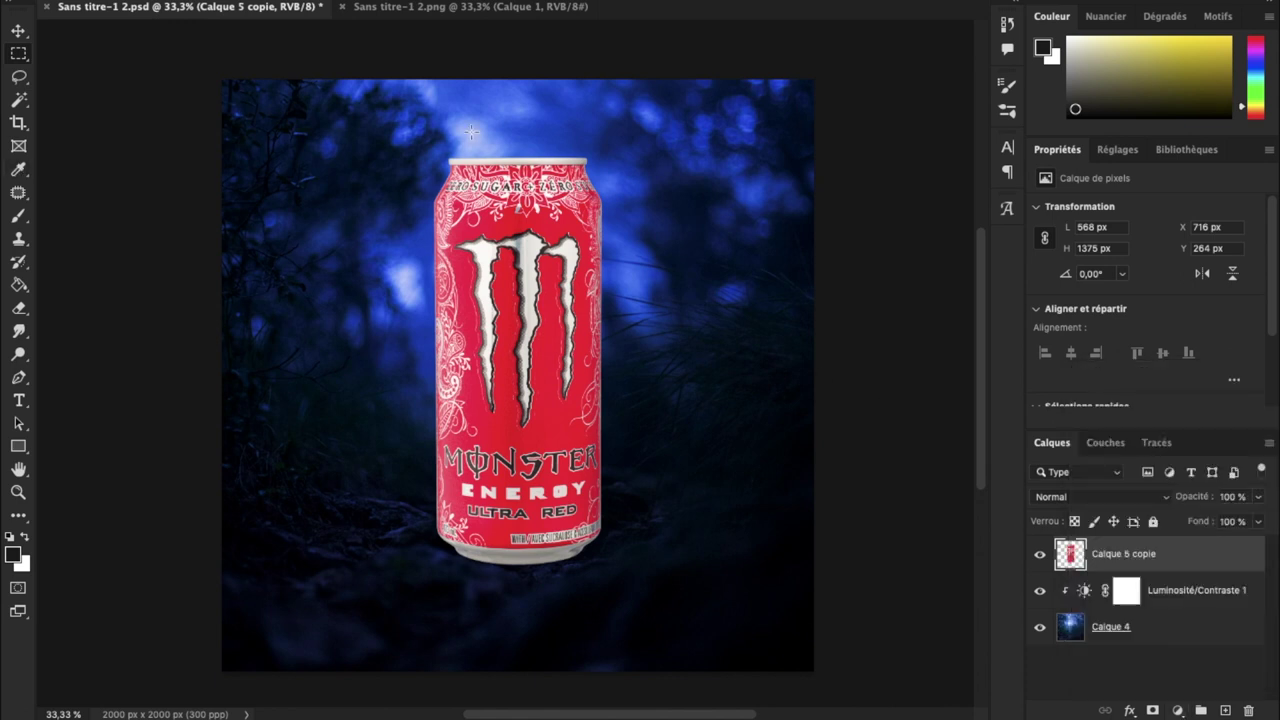
pyautogui.scroll(1, 472, 132)
pyautogui.scroll(1, 480, 150)
pyautogui.scroll(2, 500, 265)
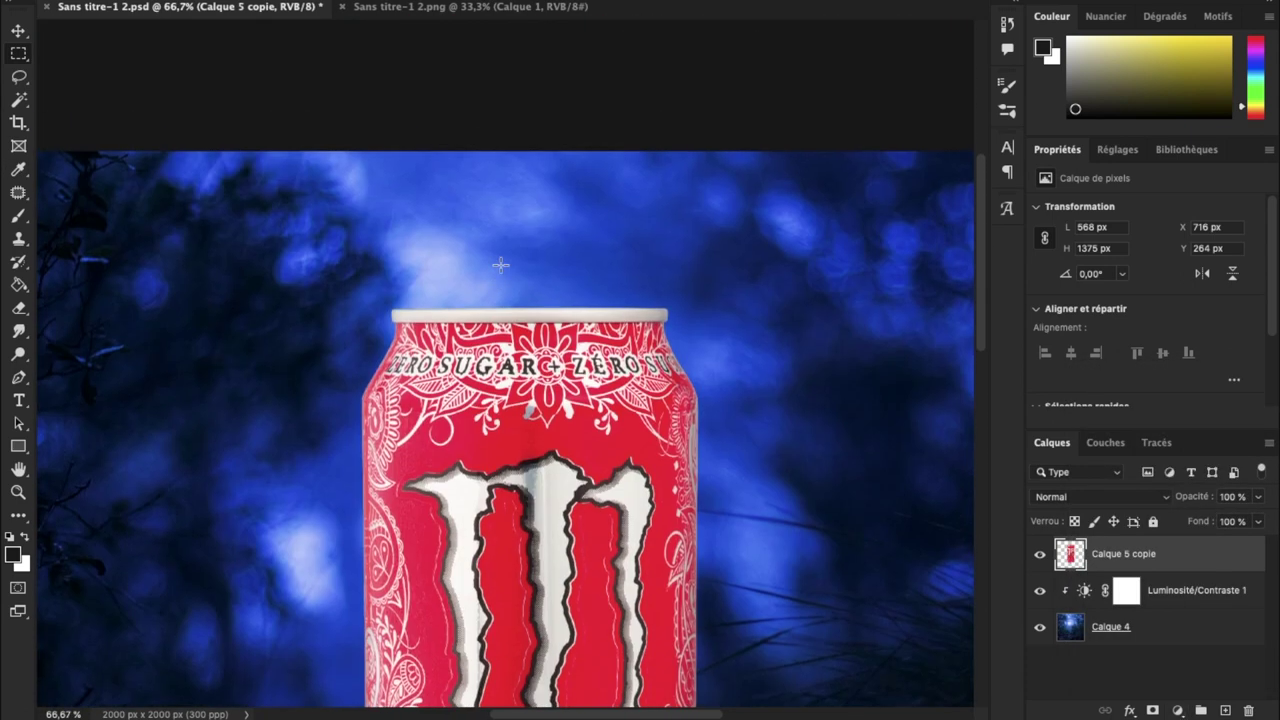
pyautogui.click(17, 167)
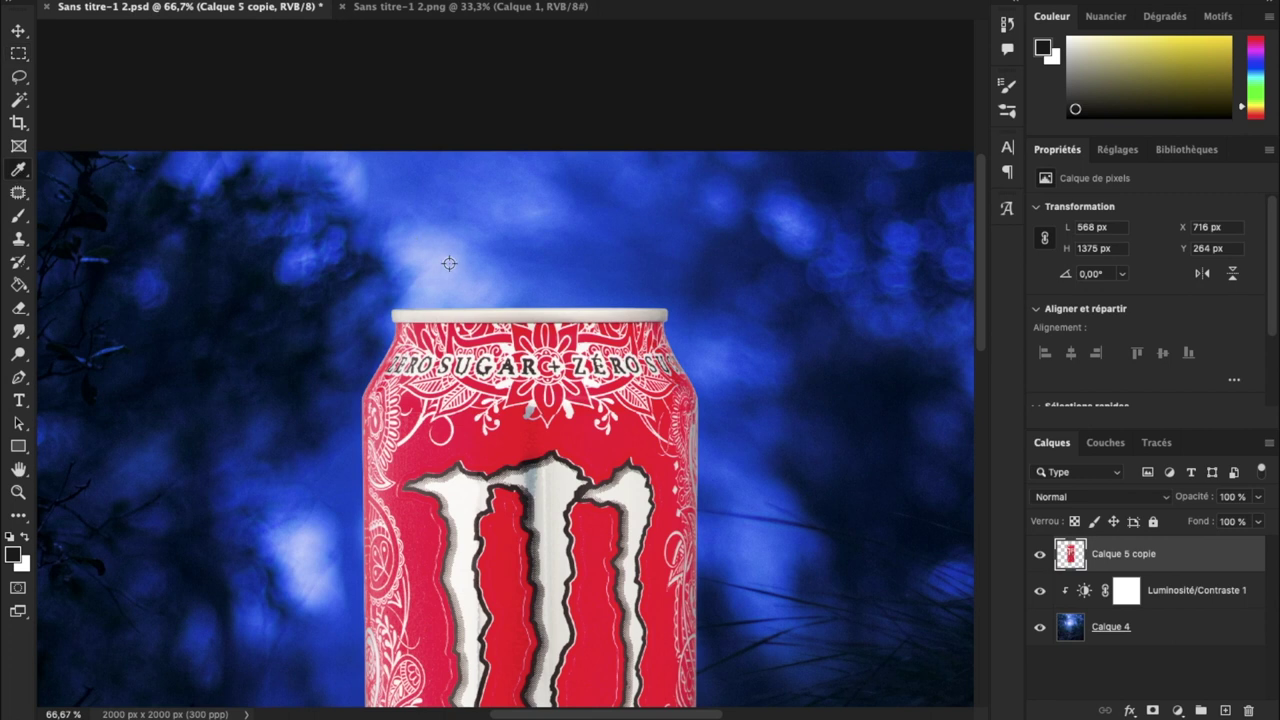
pyautogui.click(450, 264)
# - Add a dark navy Solid Color fill layer clipped to the can
pyautogui.click(1177, 710)
pyautogui.click(1163, 370)
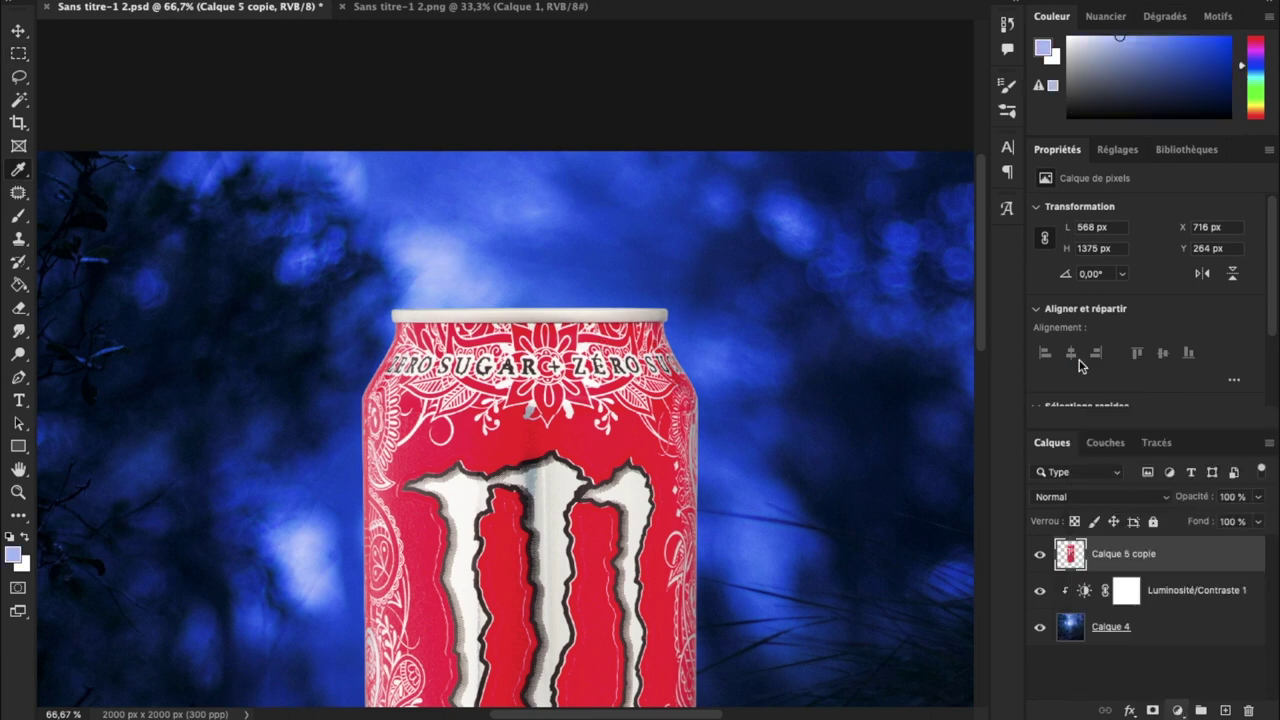
pyautogui.moveTo(853, 281); pyautogui.dragTo(882, 411)
pyautogui.click(1150, 270)
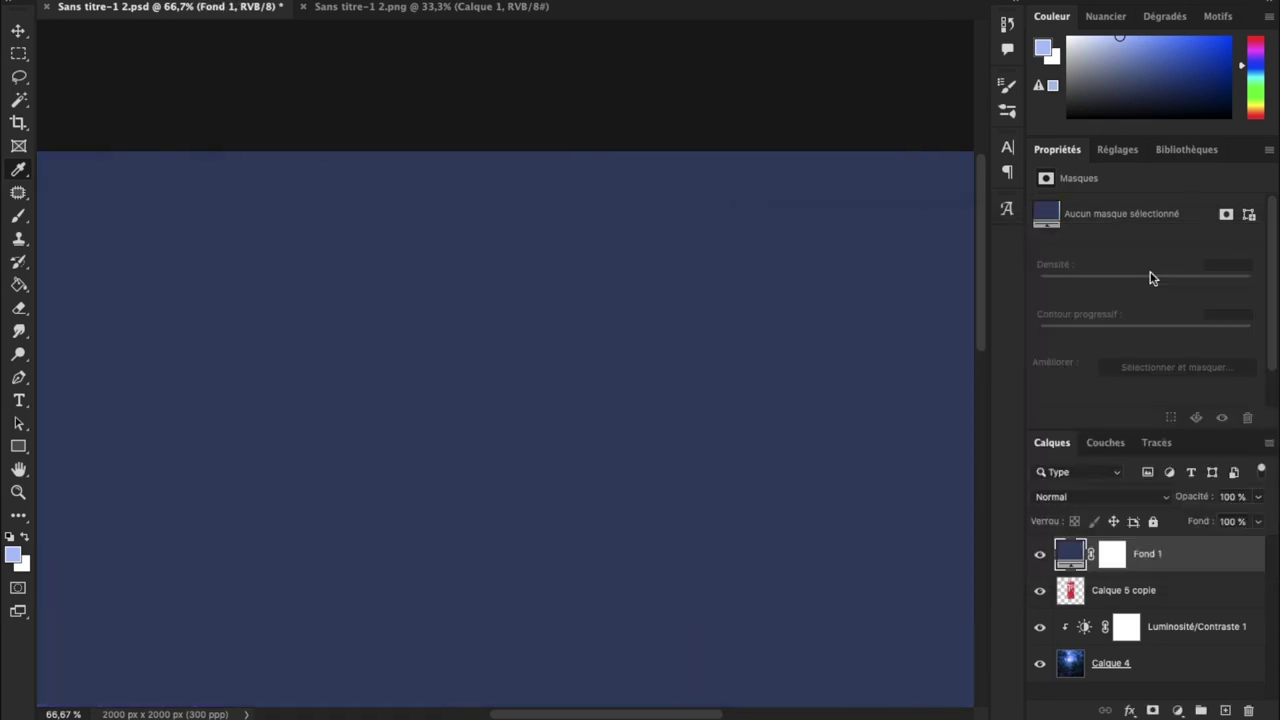
pyautogui.hotkey('ctrl', 'alt', 'g')
pyautogui.hotkey('ctrl', '-')
pyautogui.hotkey('ctrl', '-')
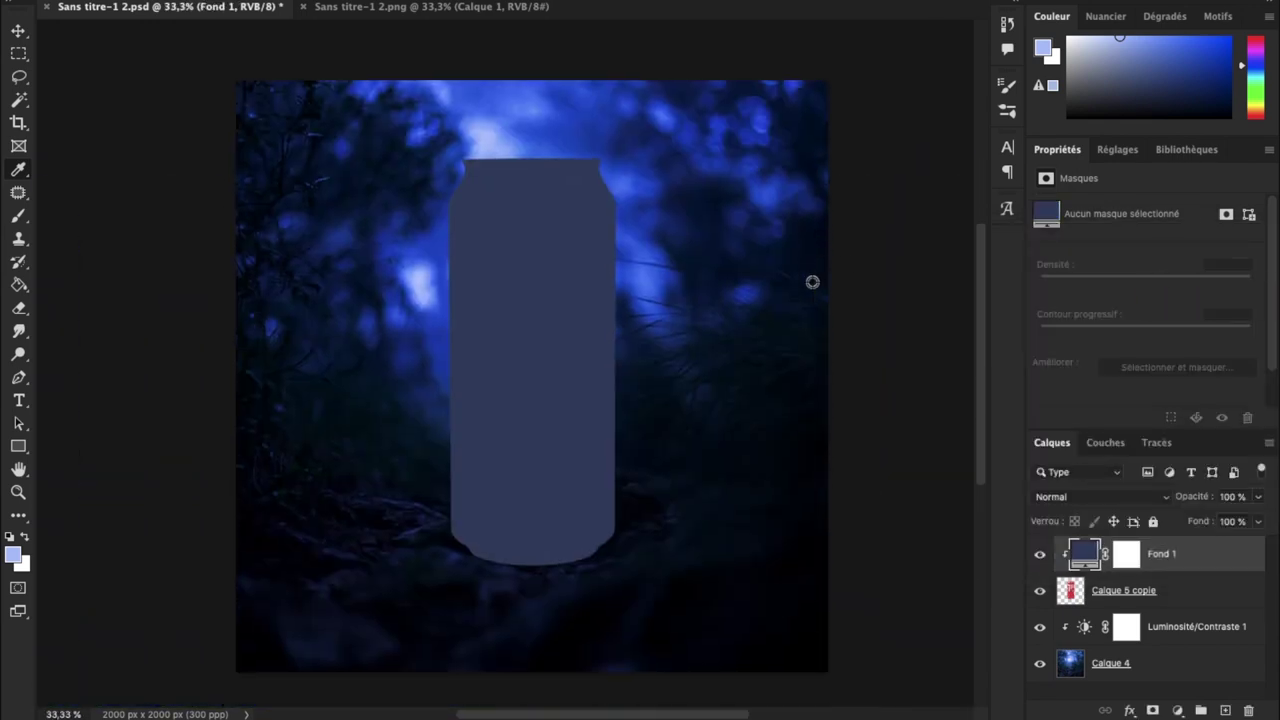
# - Set the navy fill to Lumière linéaire and duplicate it at 20% opacity
pyautogui.click(1140, 497)
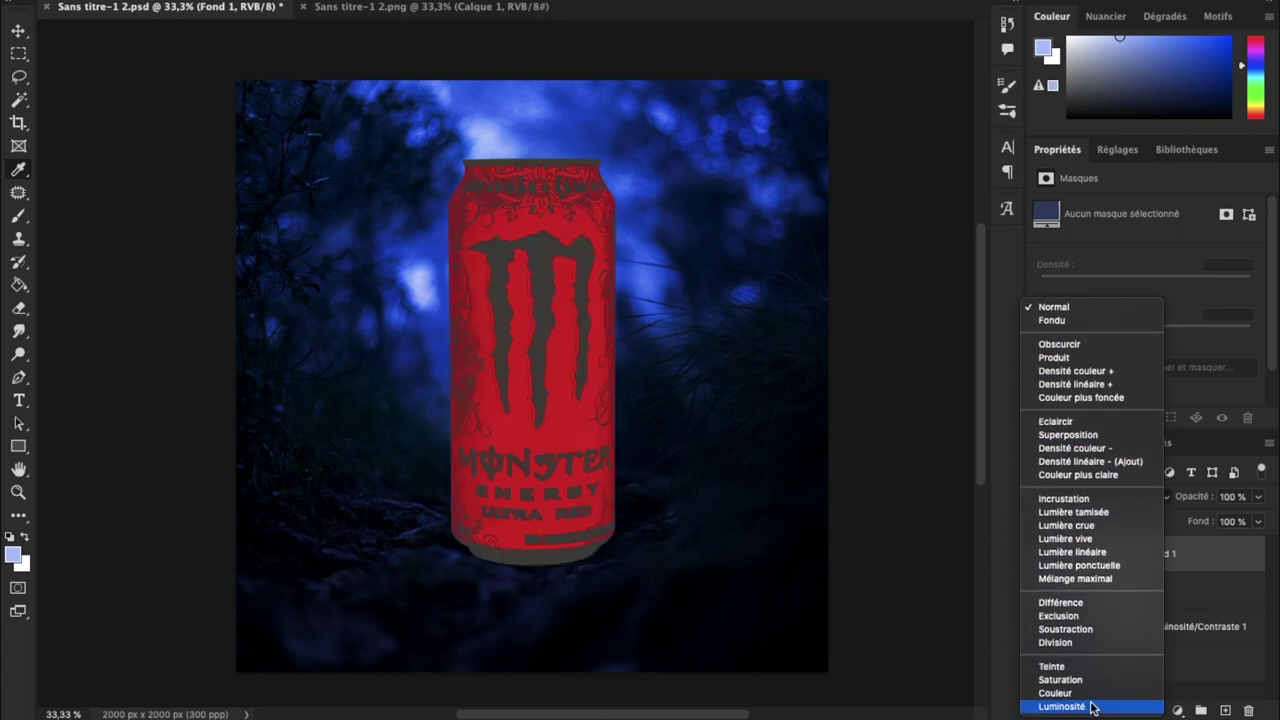
pyautogui.click(1068, 553)
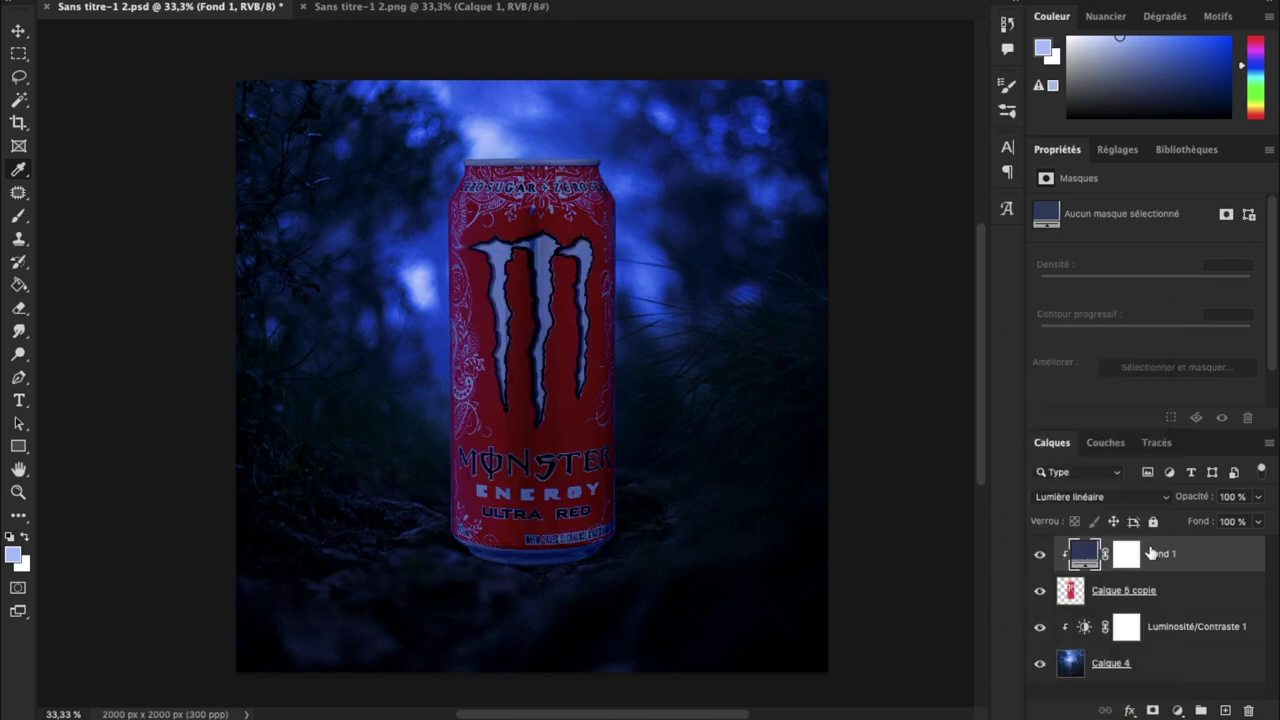
pyautogui.hotkey('ctrl', 'j')
pyautogui.click(1238, 492)
pyautogui.write('20')
pyautogui.press('Return')
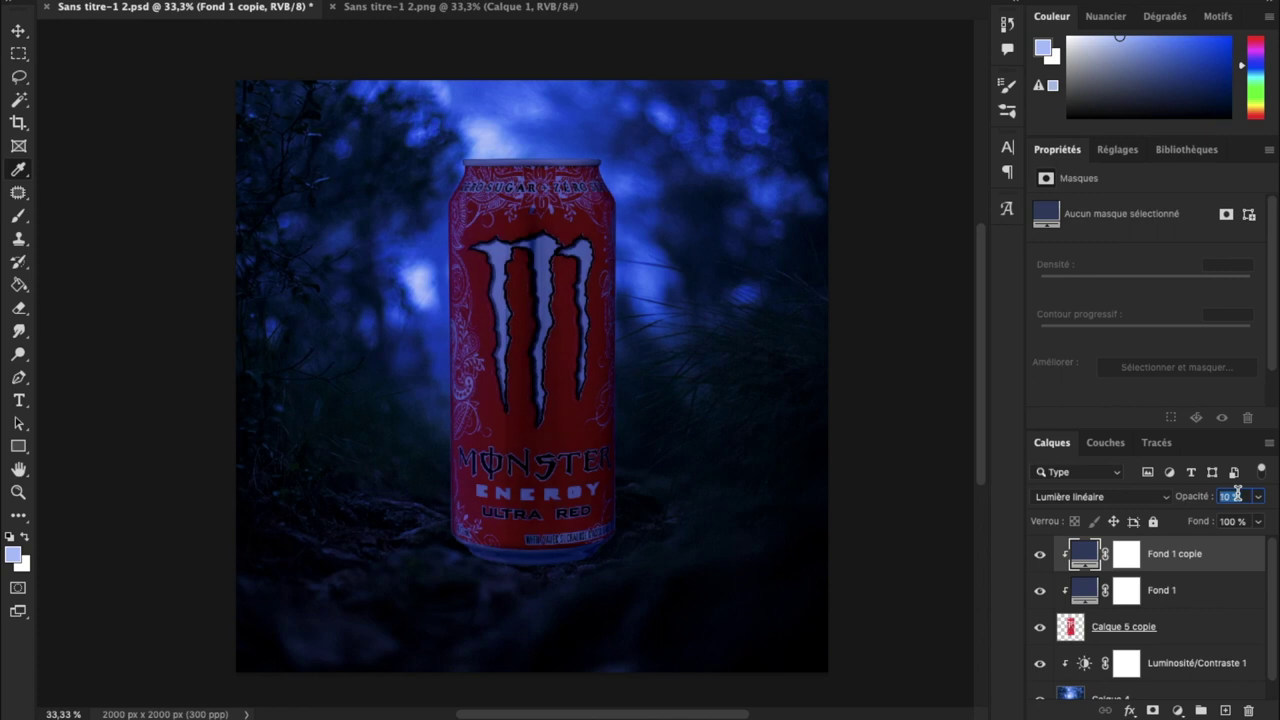
# - Set the original Fond 1 fill layer to 90% opacity
pyautogui.click(1200, 595)
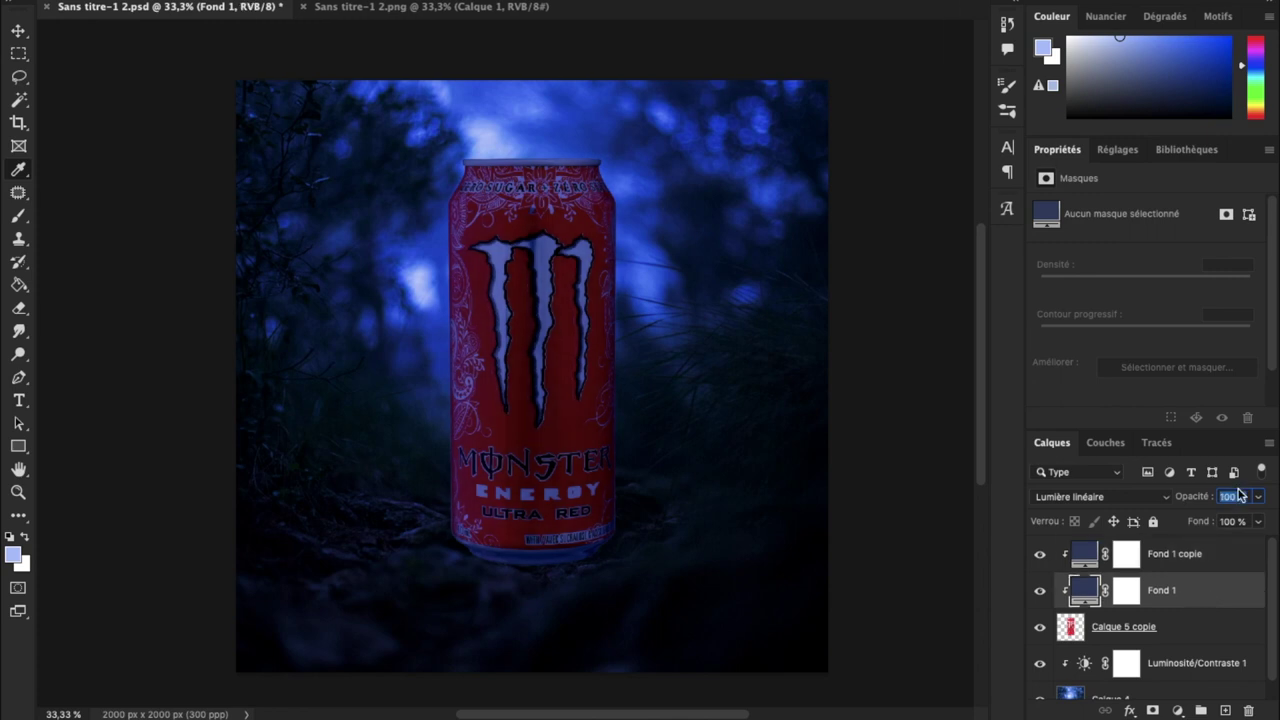
pyautogui.write('90')
pyautogui.press('Return')
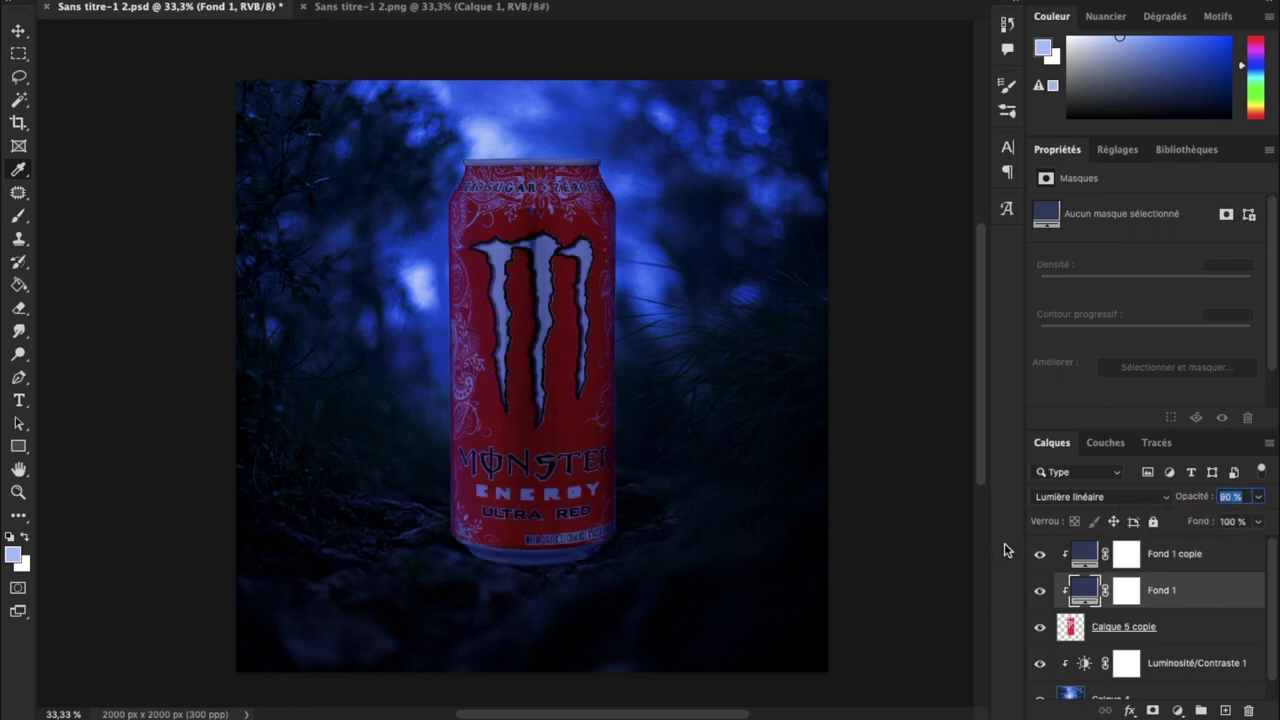
pyautogui.click(1162, 558)
# - Create a new layer beneath the can and make white the brush colour
pyautogui.click(1228, 710)
pyautogui.moveTo(1165, 556); pyautogui.dragTo(1157, 688)
pyautogui.click(20, 218)
pyautogui.click(25, 537)
# - Set up a soft round brush enlarged to about 1301 px
pyautogui.rightClick(468, 402)
pyautogui.moveTo(657, 448); pyautogui.dragTo(669, 449)
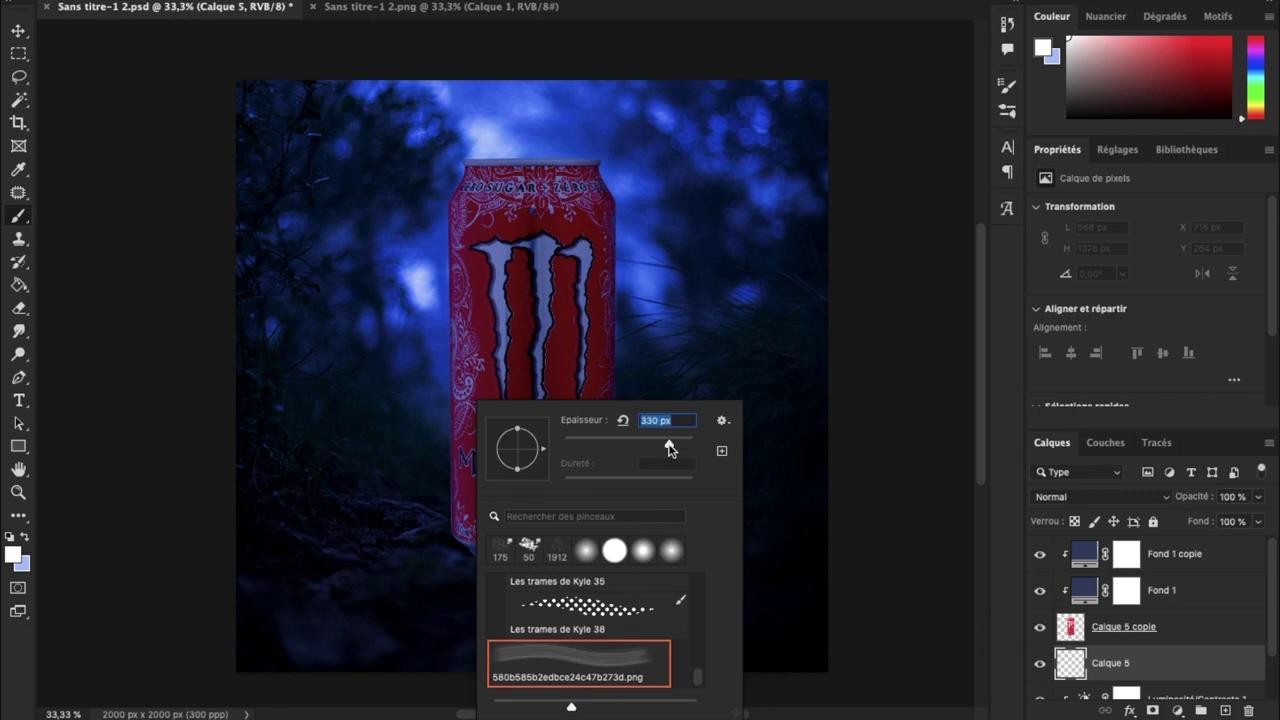
pyautogui.click(539, 318)
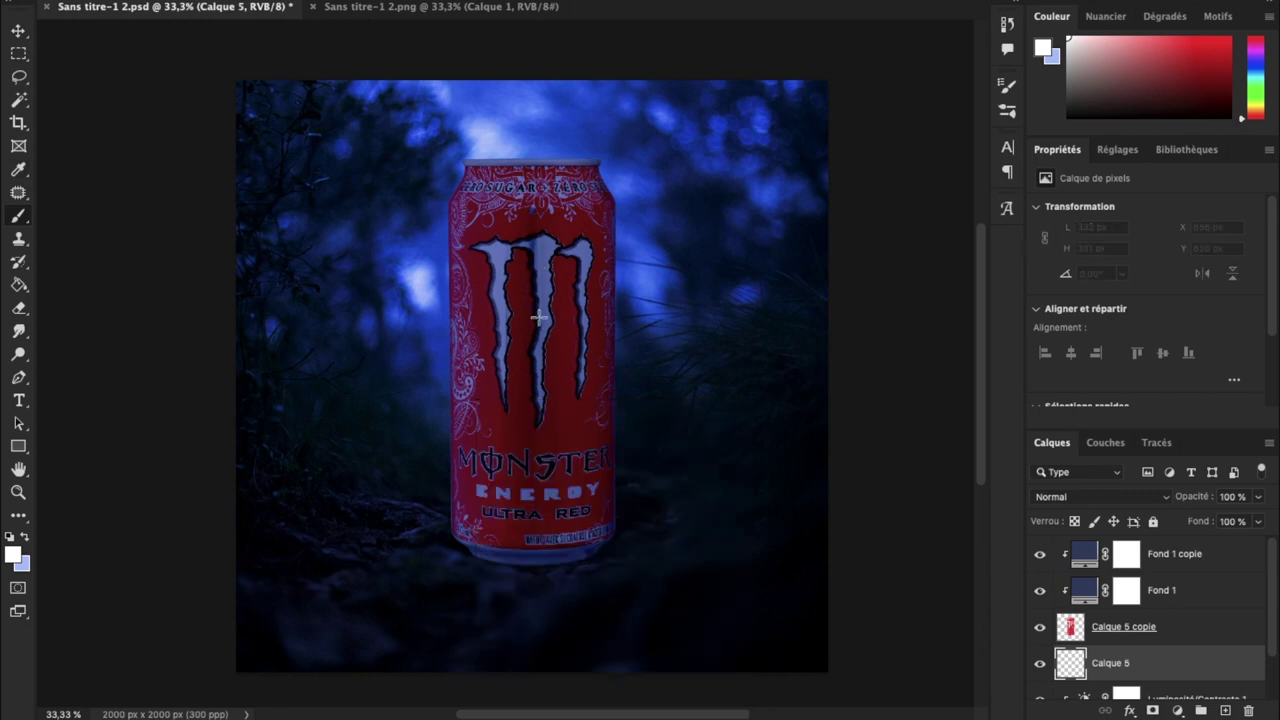
pyautogui.rightClick(539, 318)
pyautogui.click(752, 364)
pyautogui.press('Return')
pyautogui.rightClick(8, 4)
pyautogui.click(180, 141)
# - Paint a large white glow behind the can and set the layer to Luminosité
pyautogui.rightClick(546, 279)
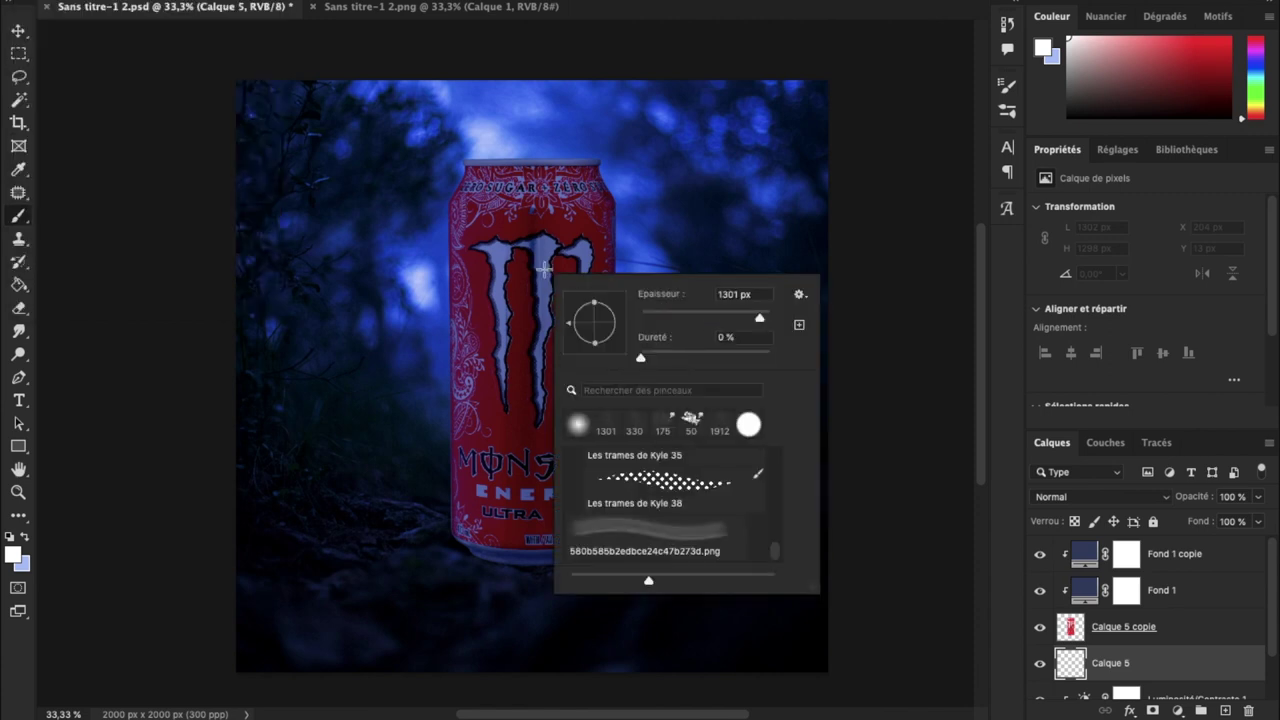
pyautogui.click(544, 268)
pyautogui.hotkey('ctrl', 'z')
pyautogui.click(525, 281)
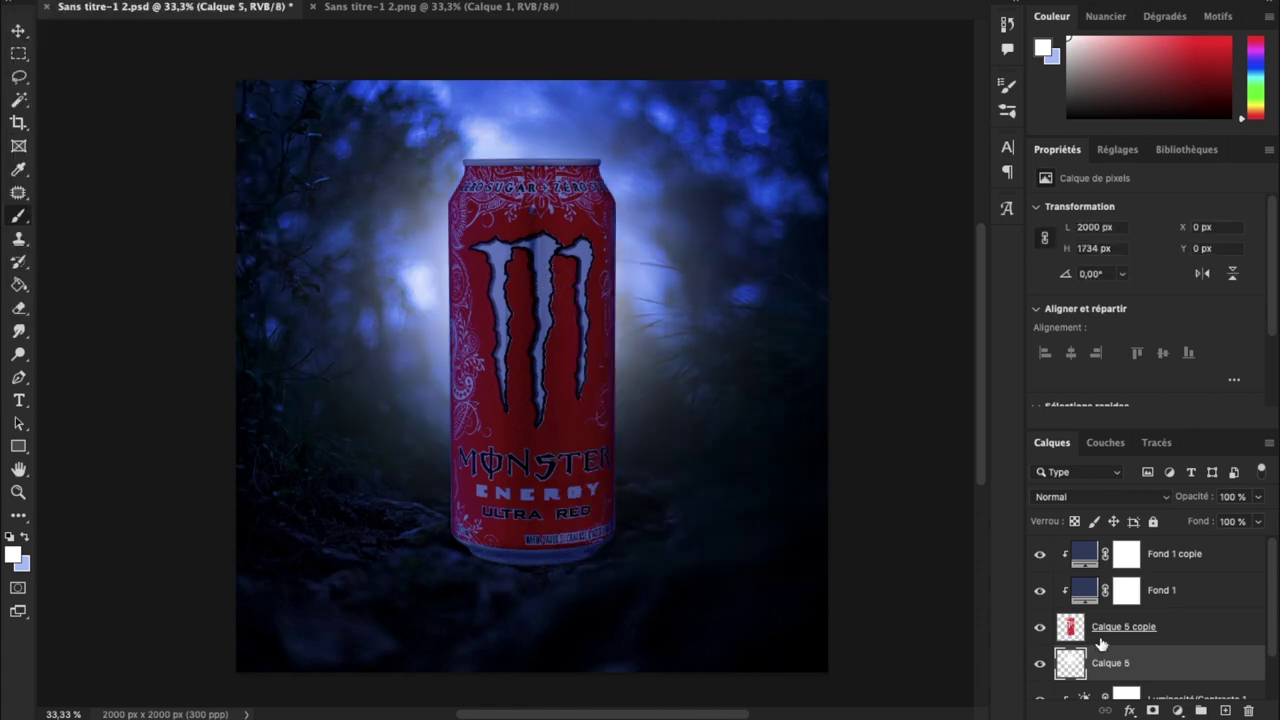
pyautogui.click(1100, 496)
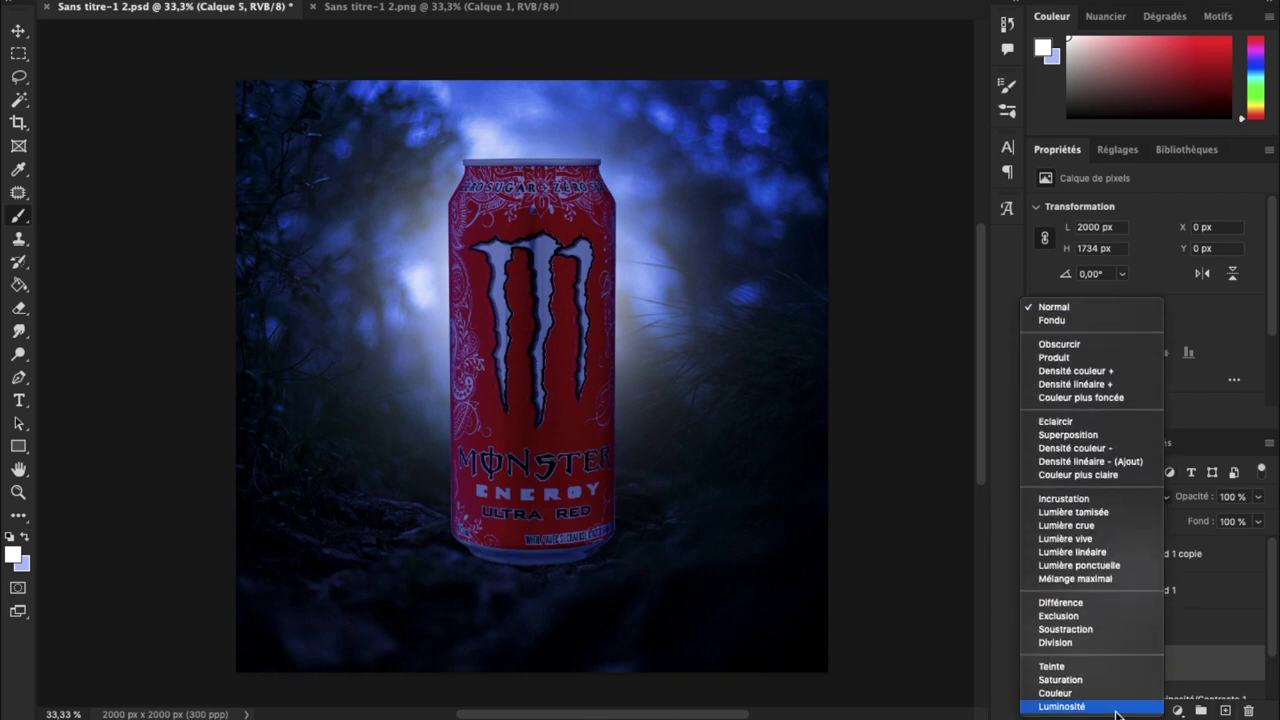
pyautogui.click(1060, 700)
# - Paint a second white glow on a new layer, then add an empty layer clipped above Fond 1 copie
pyautogui.click(1225, 710)
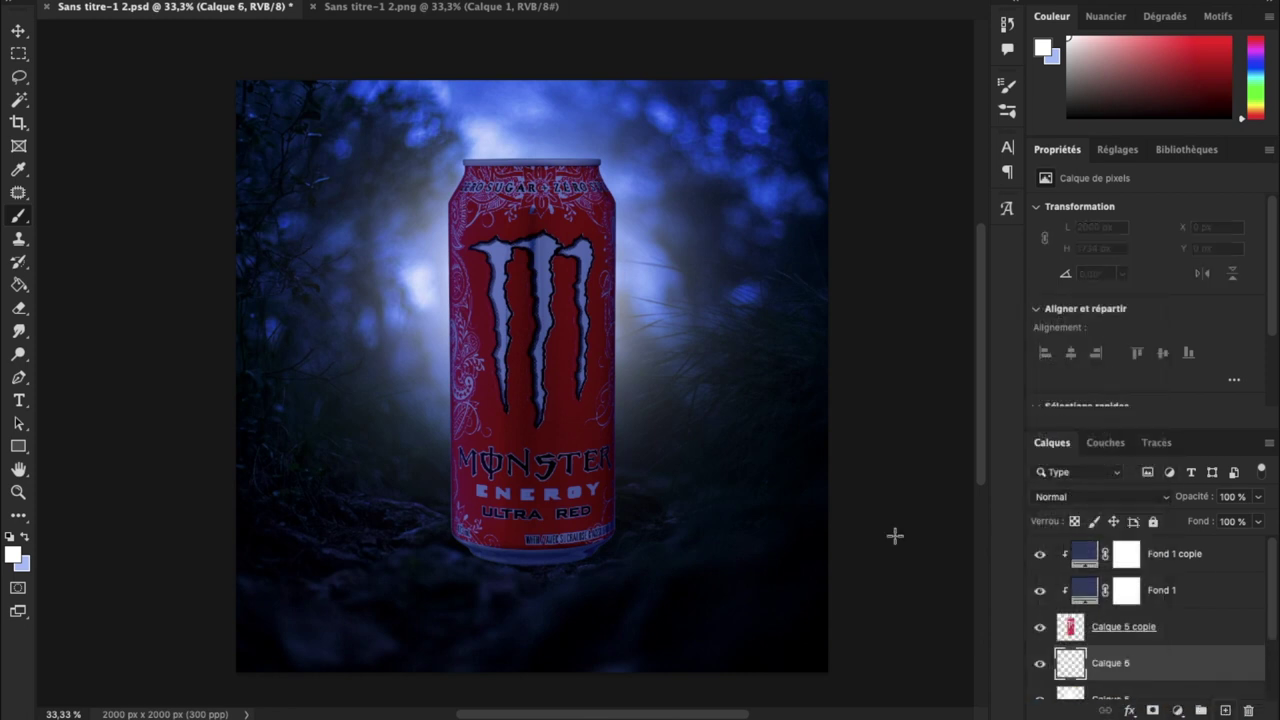
pyautogui.click(534, 277)
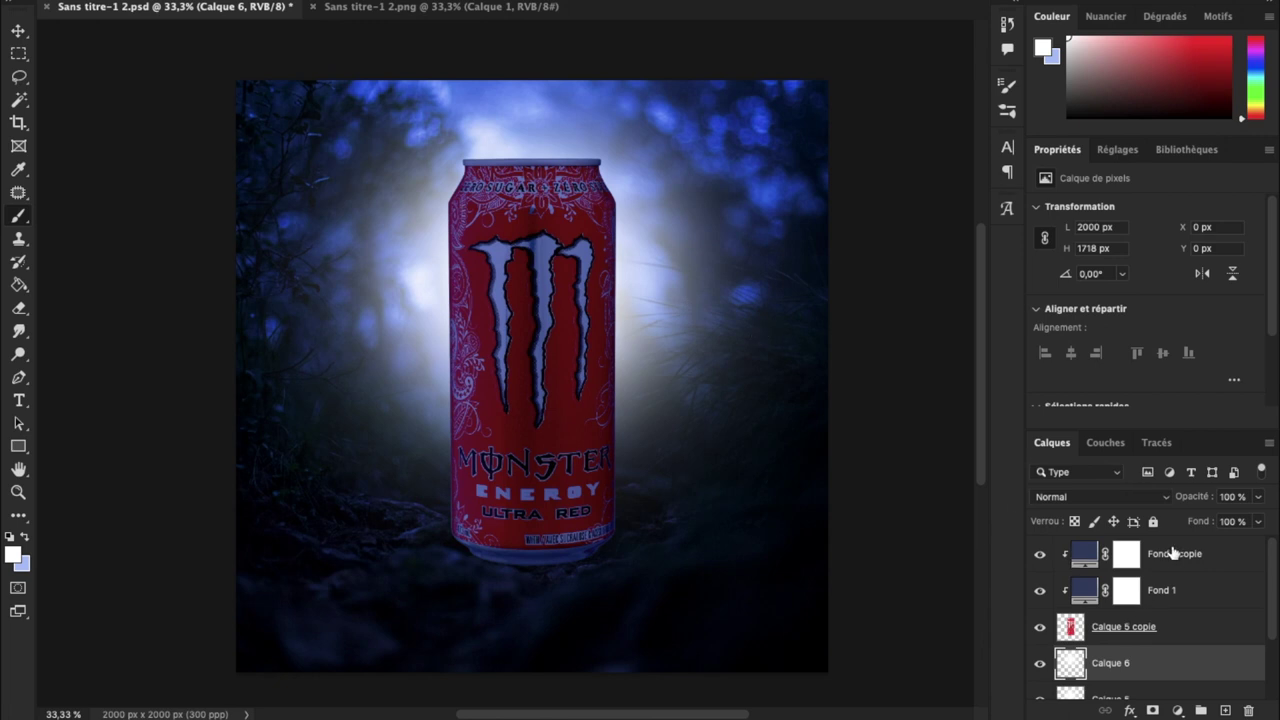
pyautogui.click(1173, 553)
pyautogui.click(1225, 710)
pyautogui.hotkey('ctrl', 'alt', 'g')
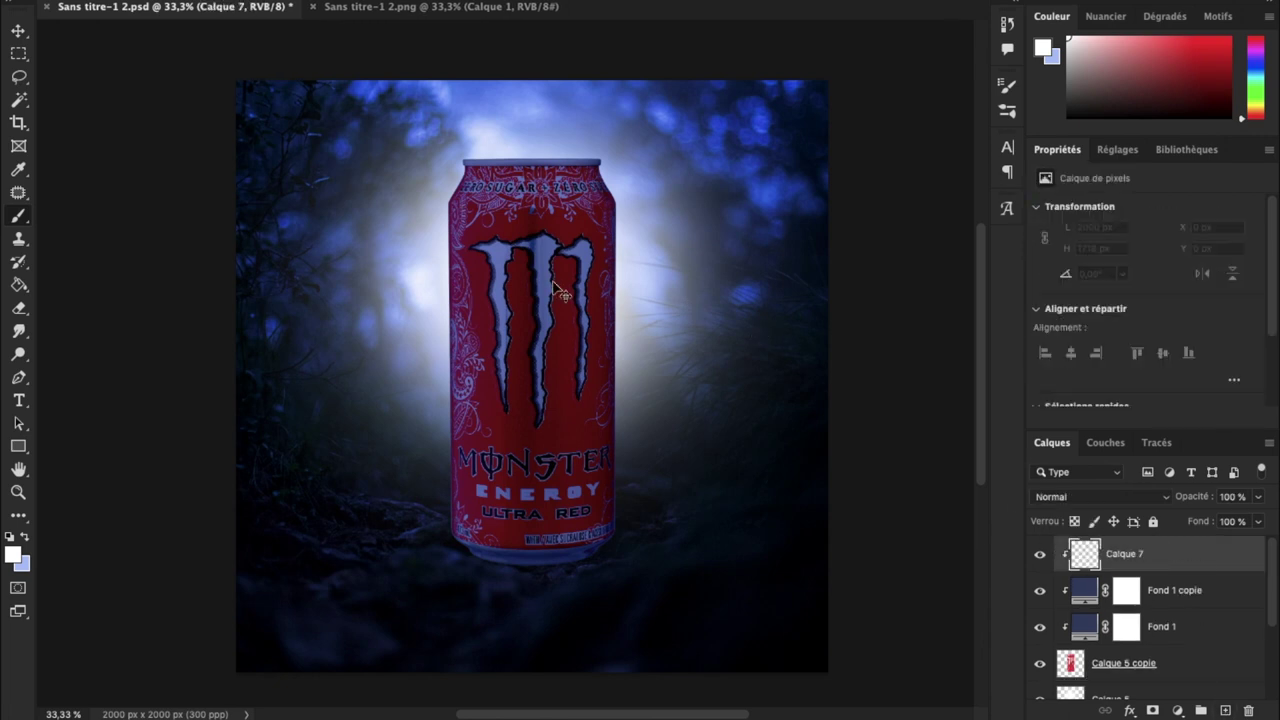
# - Zoom in on the can and set the soft brush to about 199 px
pyautogui.hotkey('ctrl', '+')
pyautogui.rightClick(650, 160)
pyautogui.moveTo(842, 202); pyautogui.dragTo(802, 202)
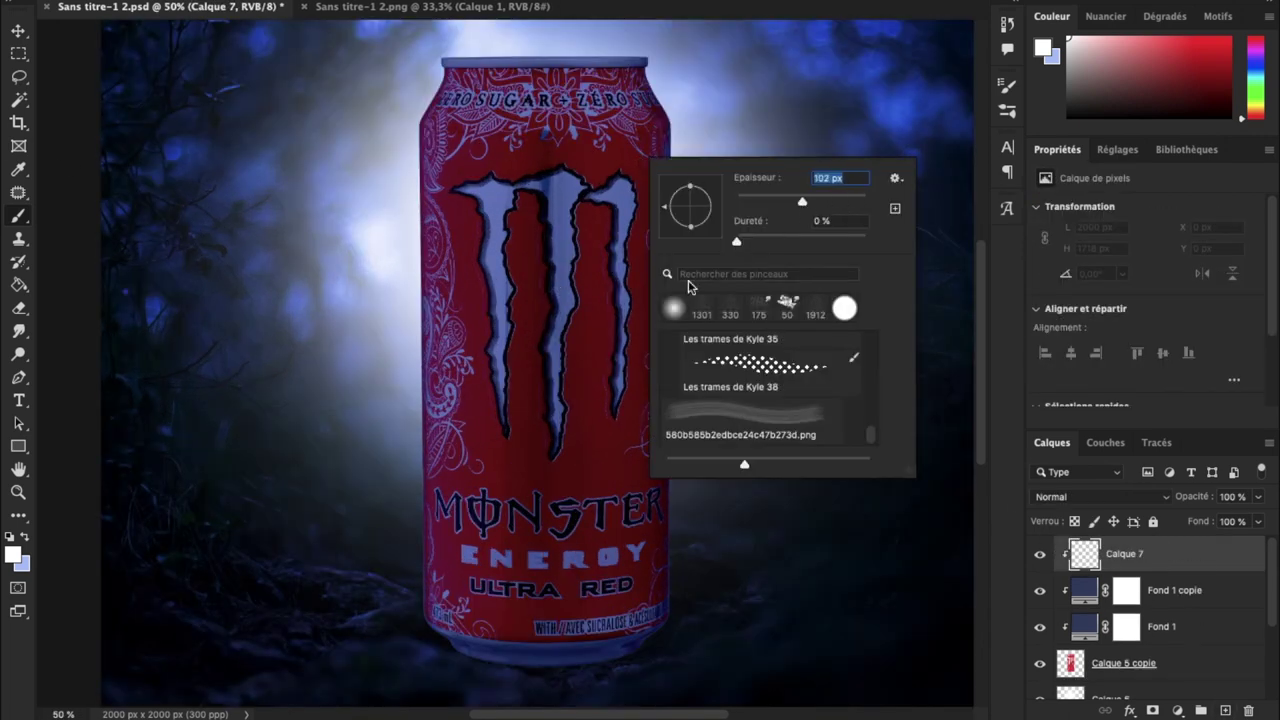
pyautogui.press('Return')
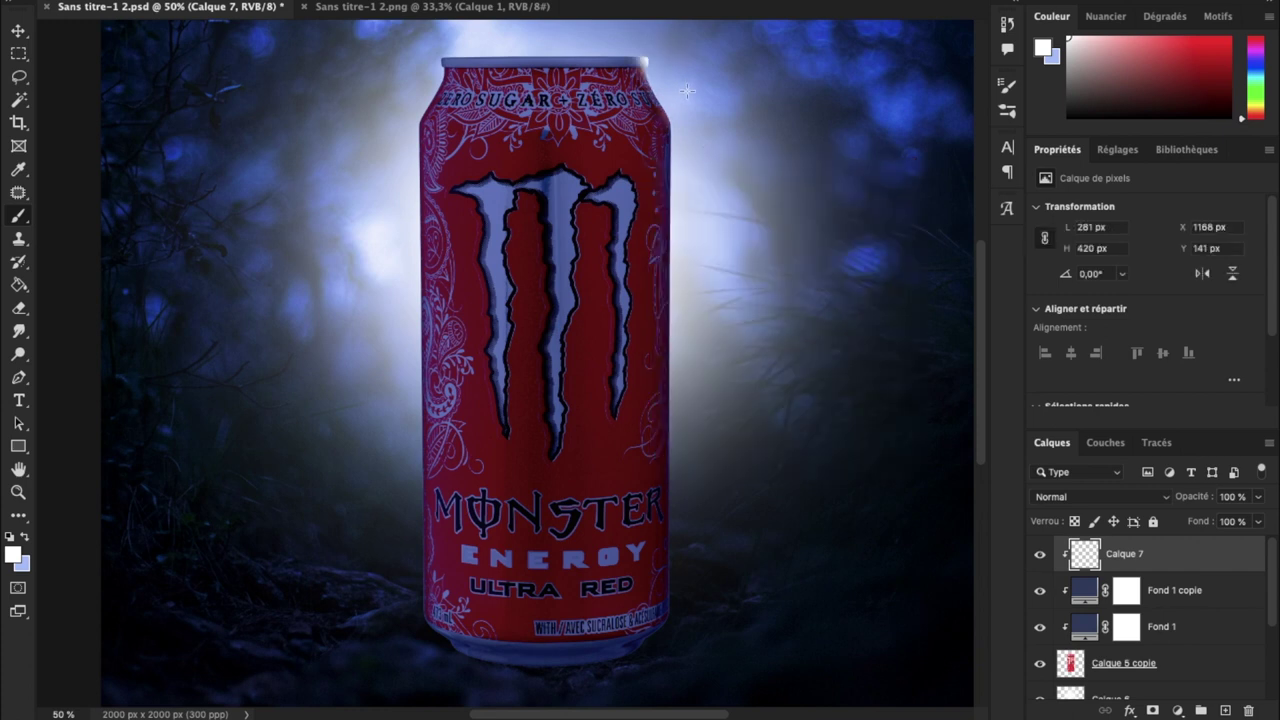
pyautogui.rightClick(688, 89)
pyautogui.moveTo(848, 128); pyautogui.dragTo(880, 128)
pyautogui.press('Return')
# - Paint white rim light down the can's right edge, redoing stray strokes
pyautogui.moveTo(718, 124); pyautogui.dragTo(757, 170)
pyautogui.moveTo(730, 97); pyautogui.dragTo(711, 471)
pyautogui.hotkey('ctrl', '+')
pyautogui.moveTo(822, 216); pyautogui.dragTo(766, 560)
pyautogui.scroll(-3, 768, 565)
pyautogui.hotkey('ctrl', 'z')
pyautogui.moveTo(745, 47)
pyautogui.mouseDown()
pyautogui.moveTo(751, 557)
pyautogui.moveTo(710, 588)
pyautogui.mouseUp()
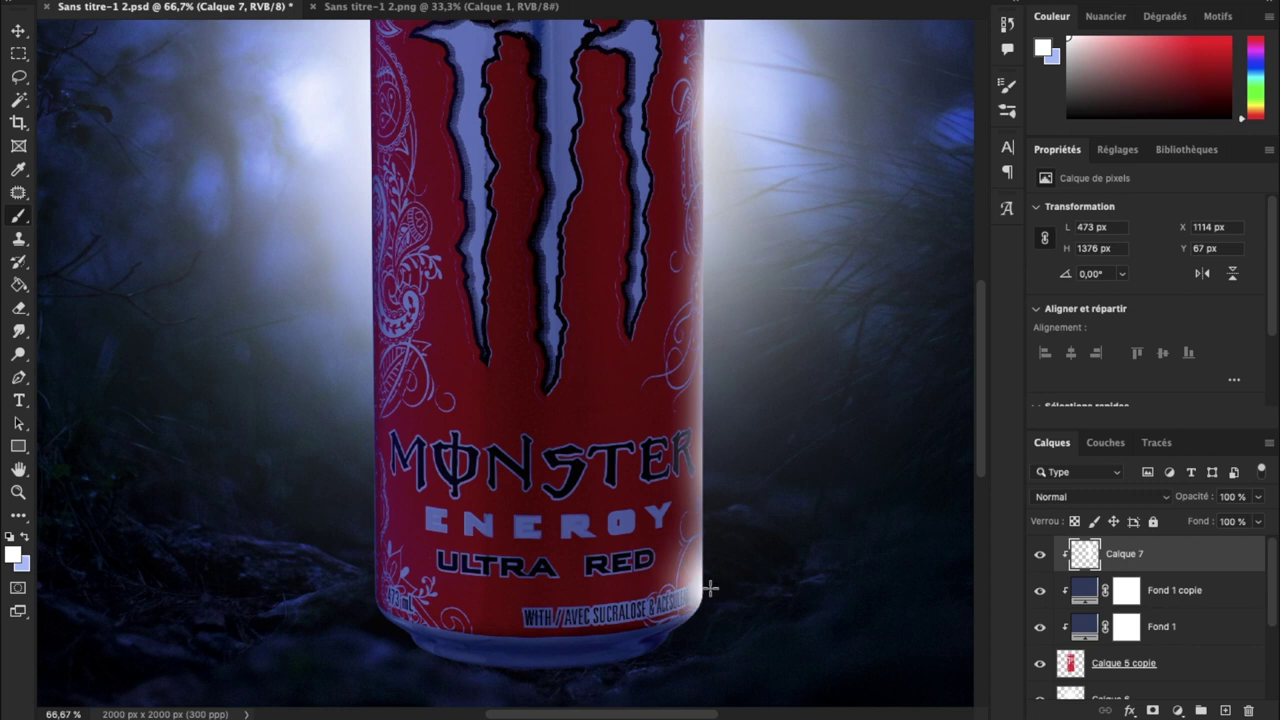
pyautogui.hotkey('ctrl', 'z')
pyautogui.moveTo(746, 468)
pyautogui.mouseDown()
pyautogui.moveTo(757, 614)
pyautogui.moveTo(712, 666)
pyautogui.mouseUp()
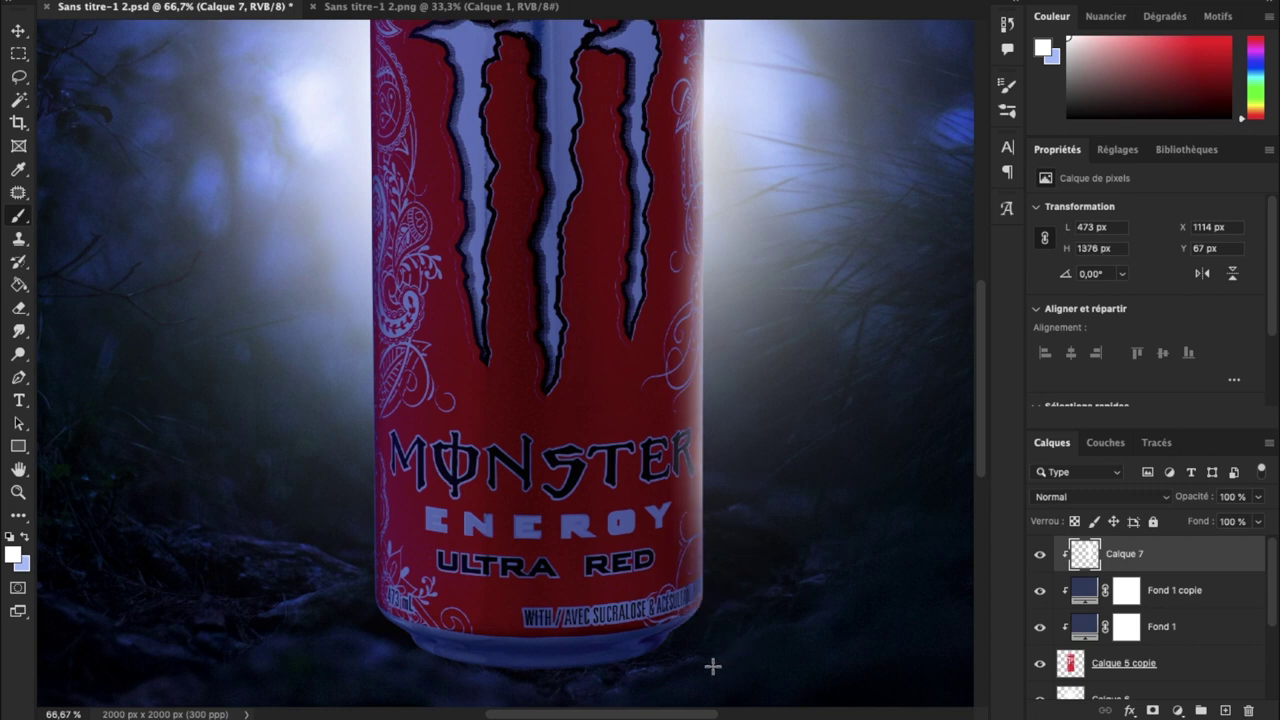
# - Paint white light along the can's left edge and brighten its top rim to white
pyautogui.moveTo(325, 641)
pyautogui.mouseDown()
pyautogui.moveTo(386, 660)
pyautogui.moveTo(354, 651)
pyautogui.moveTo(308, 553)
pyautogui.moveTo(297, 437)
pyautogui.moveTo(320, 457)
pyautogui.moveTo(309, 86)
pyautogui.moveTo(329, 374)
pyautogui.moveTo(305, 89)
pyautogui.mouseUp()
pyautogui.hotkey('ctrl', 'z')
pyautogui.scroll(3, 305, 89)
pyautogui.moveTo(327, 395)
pyautogui.mouseDown()
pyautogui.moveTo(308, 100)
pyautogui.moveTo(310, 250)
pyautogui.moveTo(318, 102)
pyautogui.moveTo(335, 121)
pyautogui.moveTo(357, 43)
pyautogui.moveTo(357, 62)
pyautogui.mouseUp()
pyautogui.scroll(3, 318, 102)
pyautogui.scroll(1, 318, 102)
pyautogui.scroll(3, 366, 31)
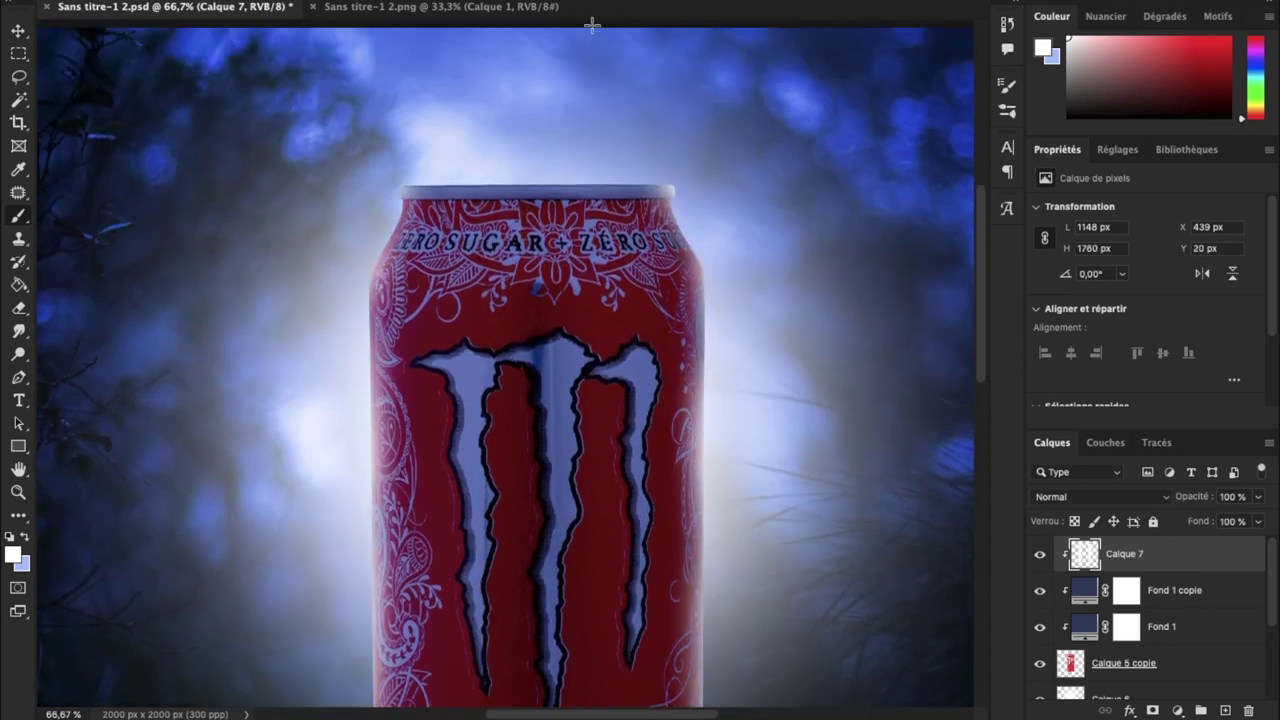
pyautogui.scroll(3, 637, 156)
pyautogui.moveTo(453, 241)
pyautogui.mouseDown()
pyautogui.moveTo(509, 259)
pyautogui.moveTo(393, 258)
pyautogui.moveTo(683, 251)
pyautogui.moveTo(410, 254)
pyautogui.mouseUp()
pyautogui.hotkey('ctrl', '-')
pyautogui.hotkey('ctrl', '-')
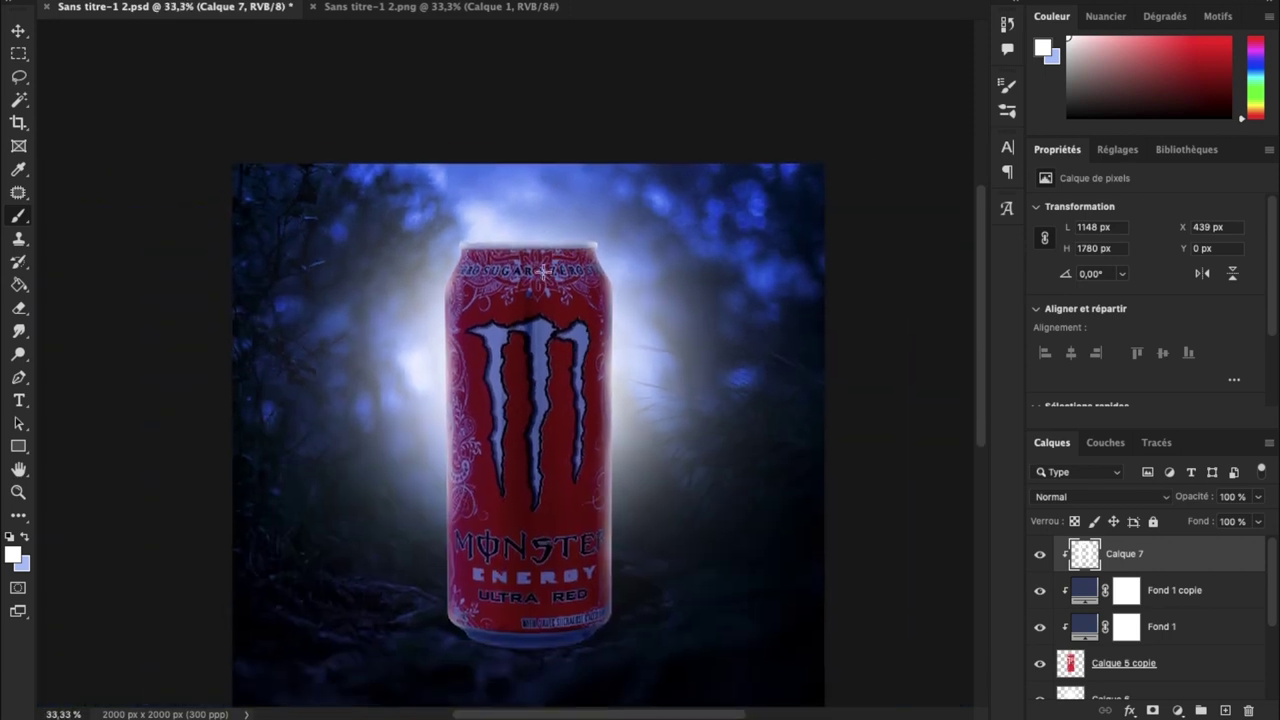
# - Paint a dark black shadow under the can's base on a new layer
pyautogui.click(1224, 710)
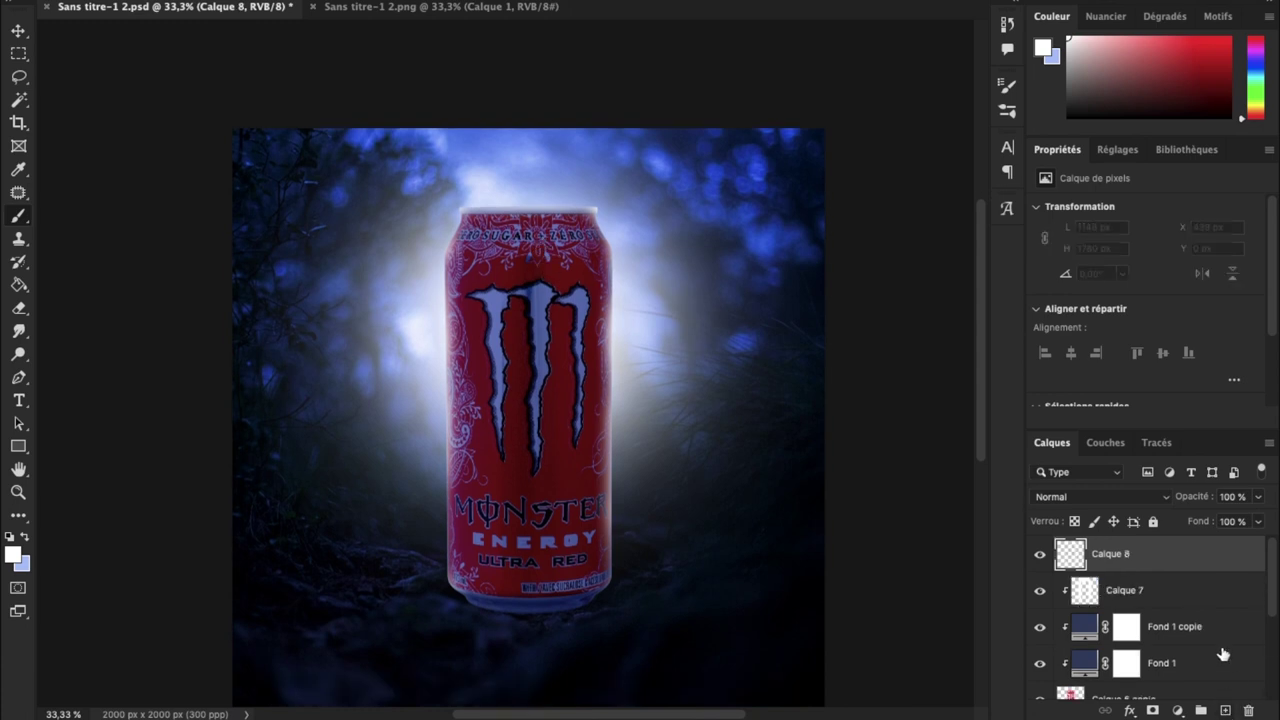
pyautogui.click(10, 540)
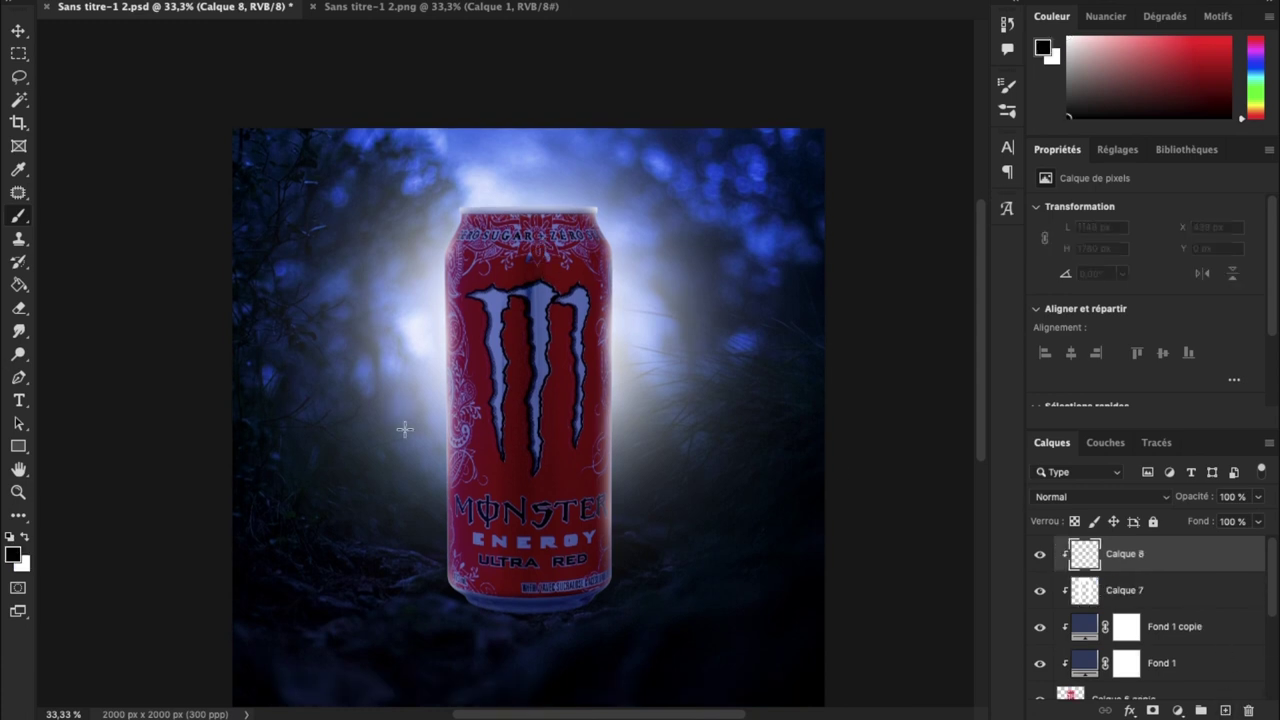
pyautogui.rightClick(522, 605)
pyautogui.moveTo(398, 603)
pyautogui.mouseDown()
pyautogui.moveTo(600, 634)
pyautogui.moveTo(417, 583)
pyautogui.moveTo(651, 571)
pyautogui.moveTo(451, 580)
pyautogui.moveTo(512, 585)
pyautogui.mouseUp()
# - Set the layer to Lumière tamisée and apply a 64,8 px Gaussian blur
pyautogui.click(1140, 497)
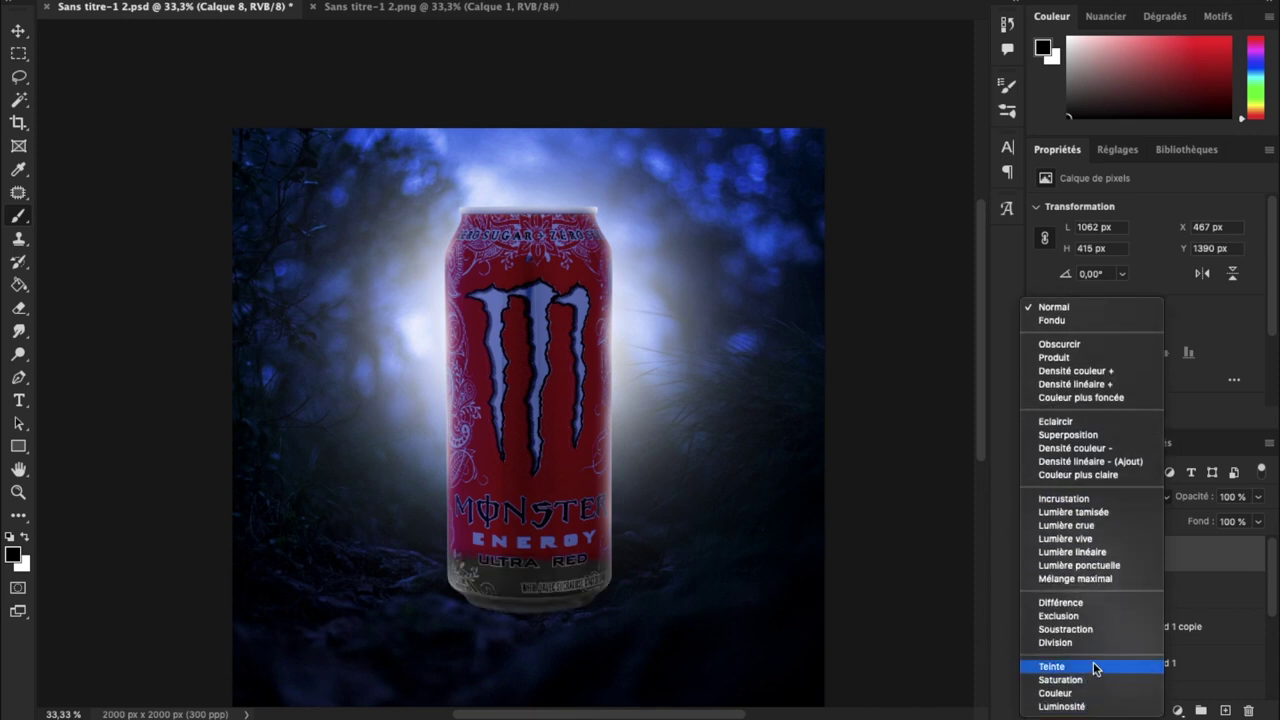
pyautogui.click(1073, 512)
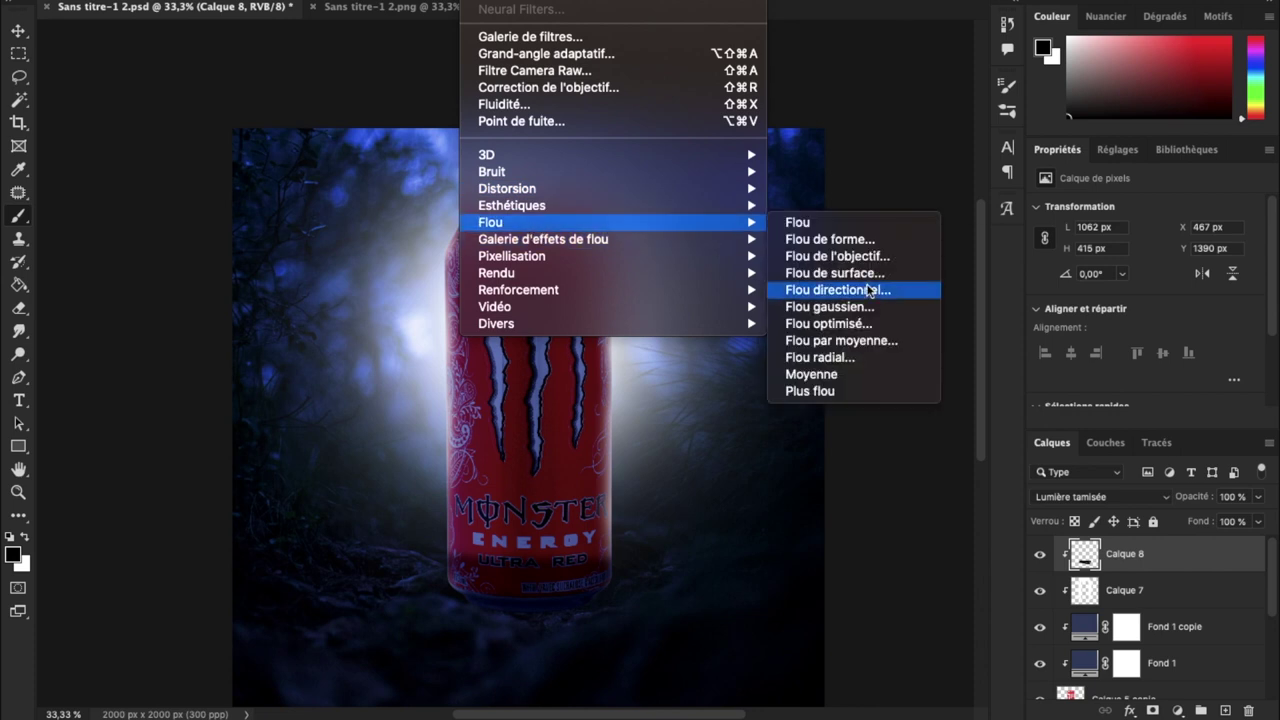
pyautogui.click(830, 306)
pyautogui.moveTo(894, 418); pyautogui.dragTo(930, 419)
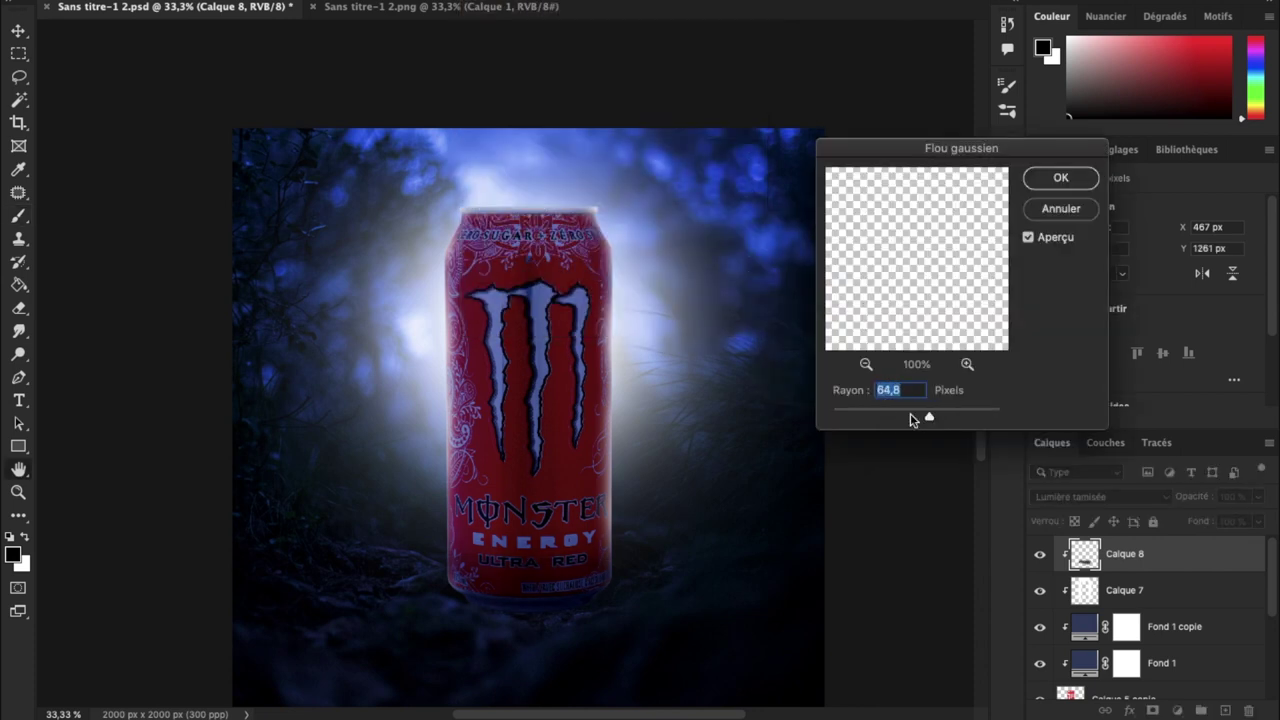
pyautogui.click(1060, 177)
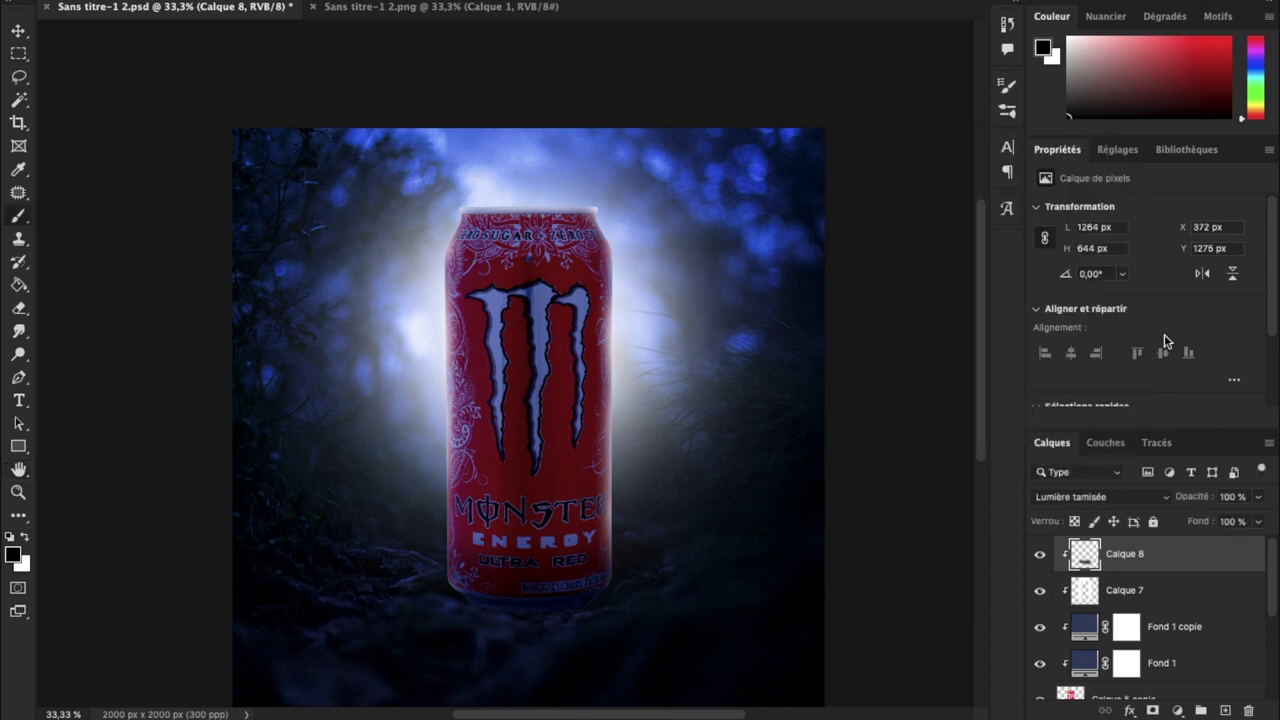
# - Duplicate the blurred layer at 80% opacity and reapply the blur to the copy
pyautogui.hotkey('ctrl', 'j')
pyautogui.click(1241, 497)
pyautogui.write('80')
pyautogui.press('Return')
pyautogui.press('Return')
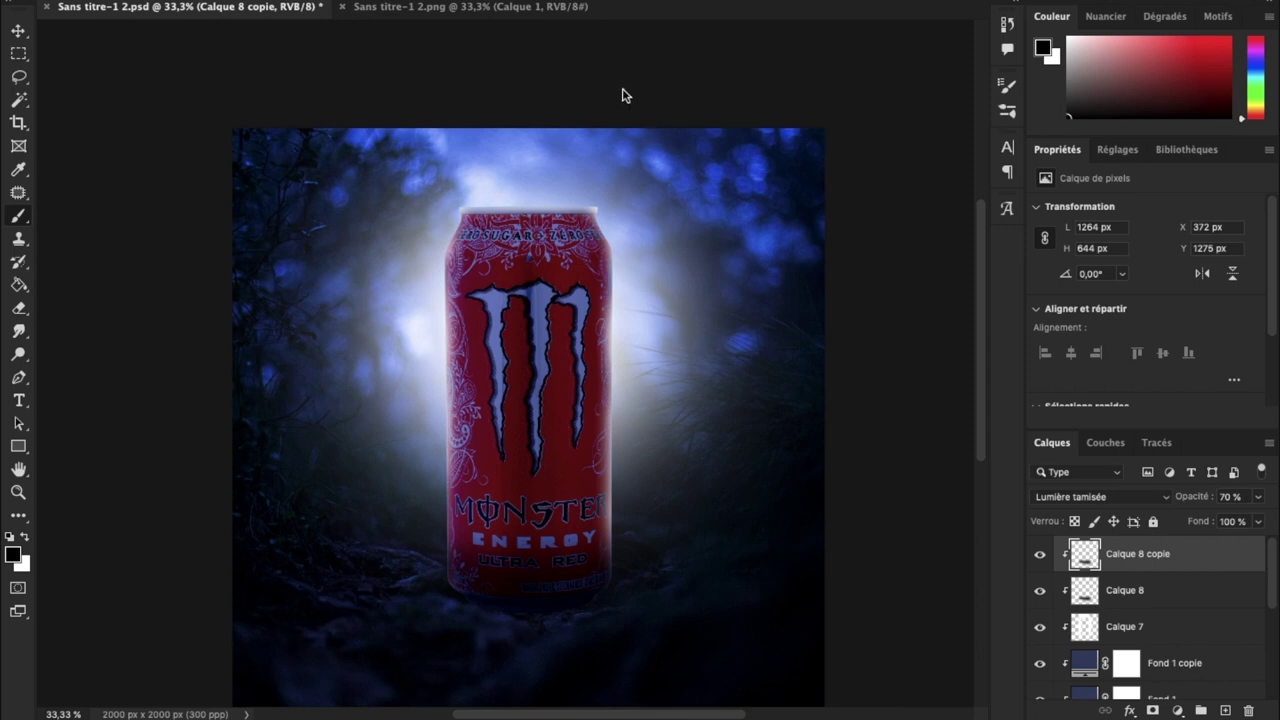
pyautogui.hotkey('ctrl', 'f')
# - Add a new layer clipped to the can, with white foreground and a soft round brush
pyautogui.hotkey('ctrl', '+')
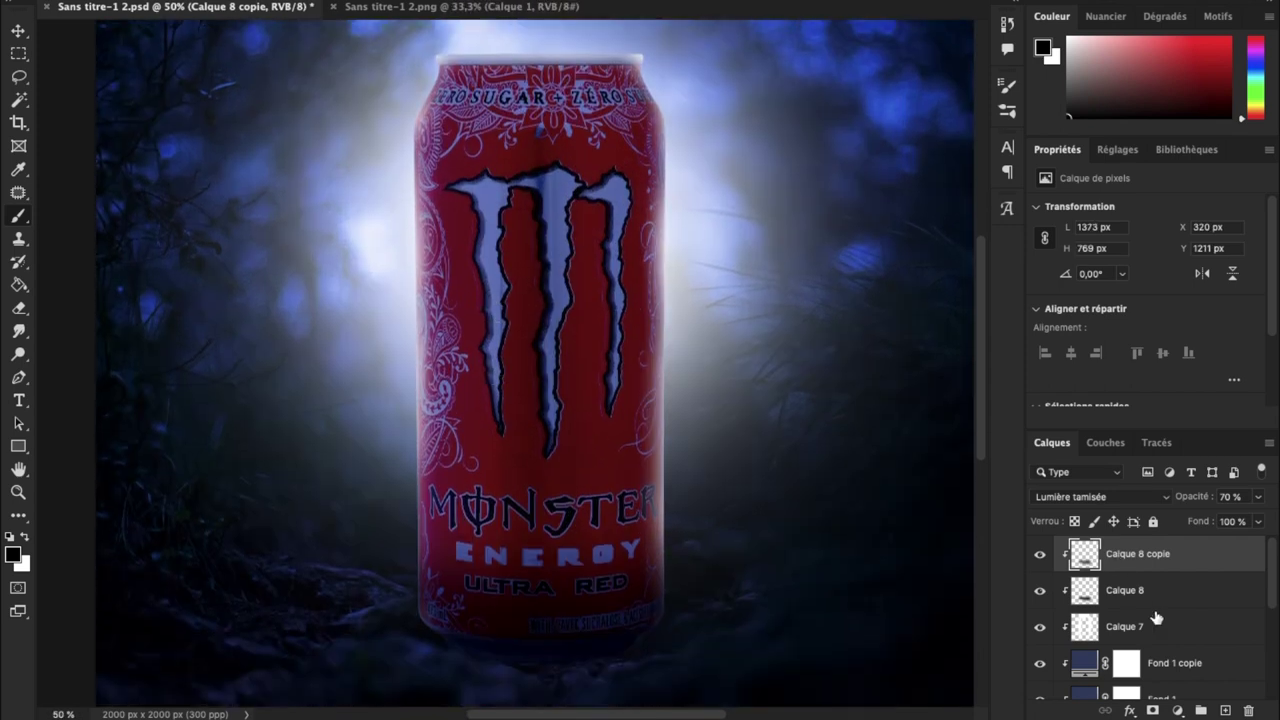
pyautogui.click(1225, 710)
pyautogui.hotkey('ctrl', 'alt', 'g')
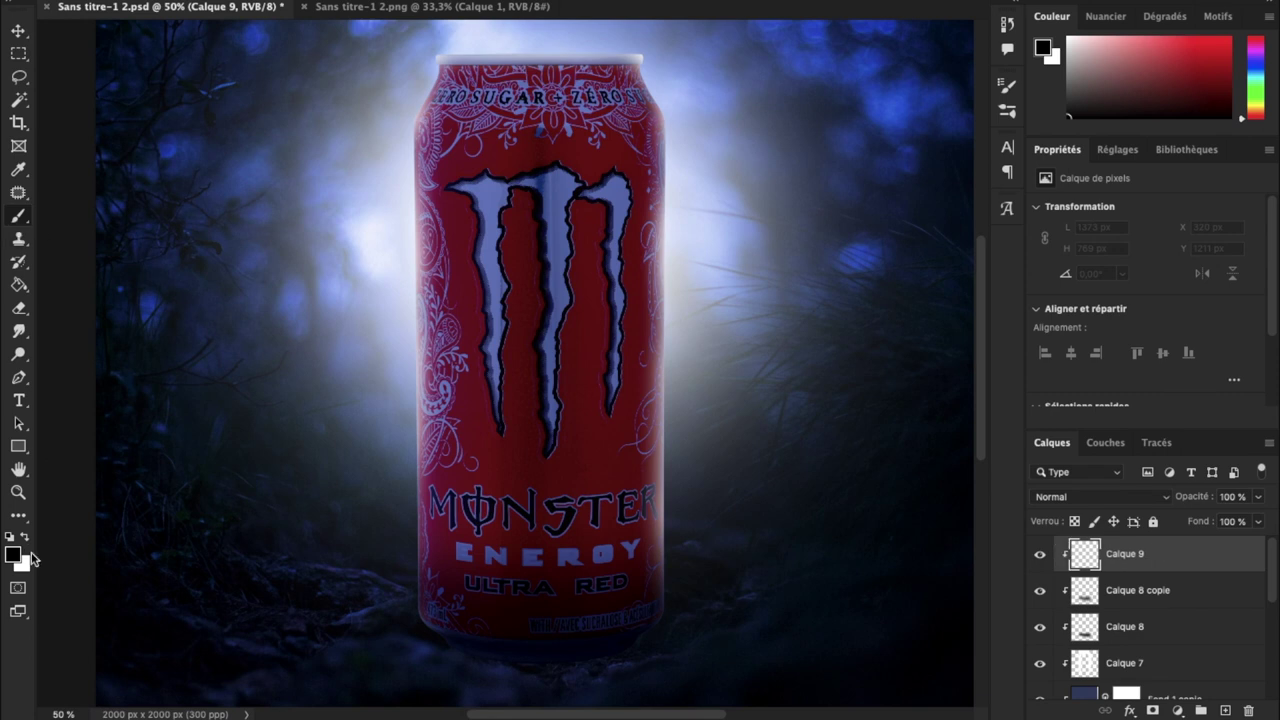
pyautogui.press('x')
pyautogui.rightClick(700, 408)
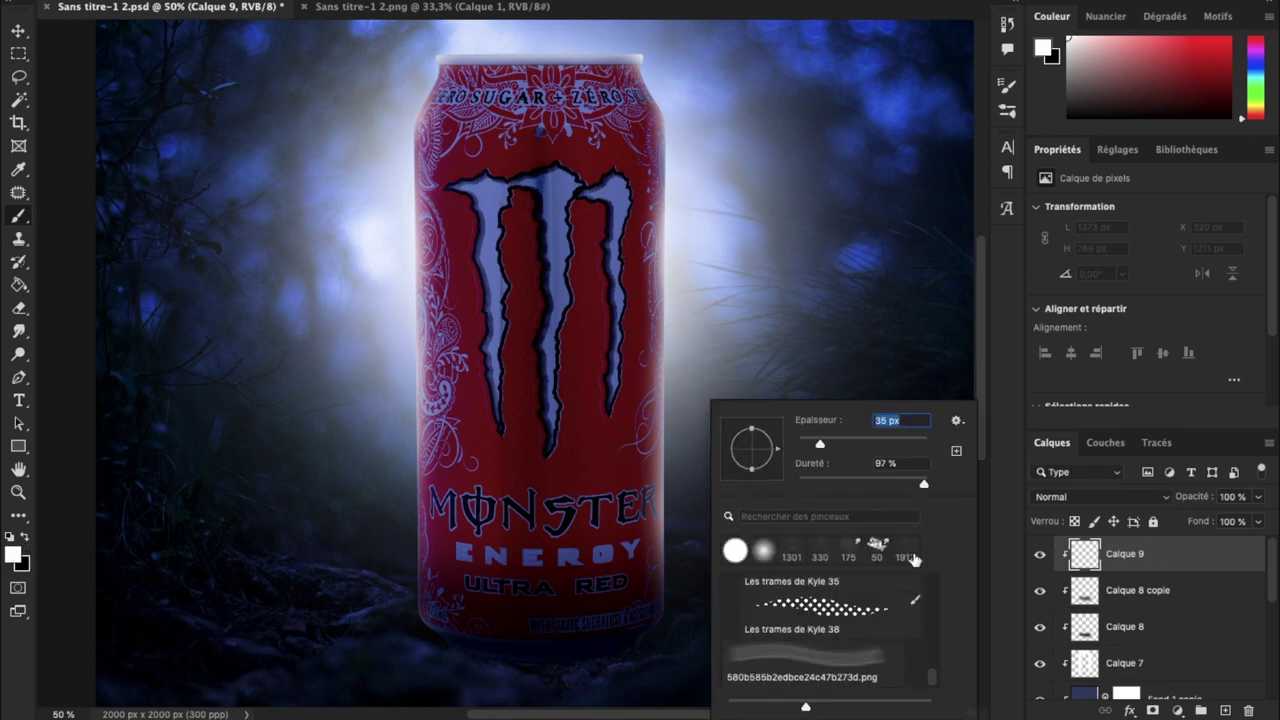
pyautogui.scroll(1, 455, 313)
pyautogui.hscroll(4, 554, 151)
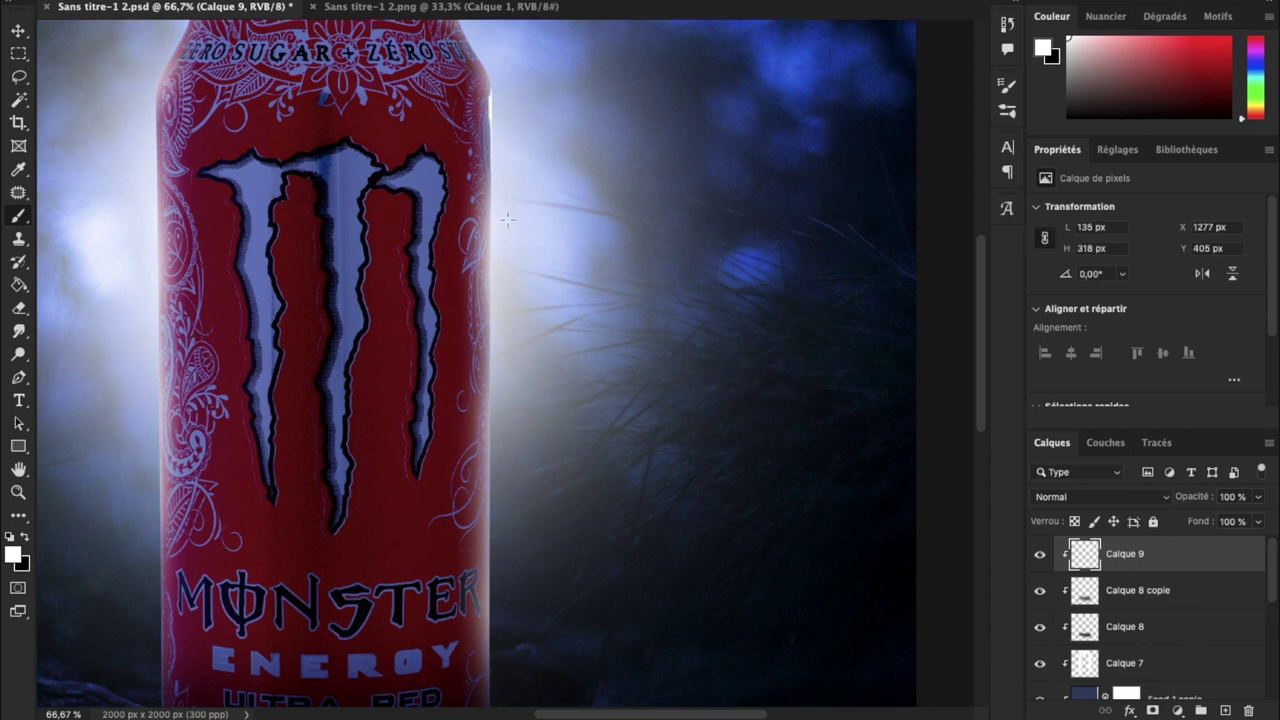
pyautogui.scroll(1, 508, 222)
pyautogui.scroll(1, 508, 222)
pyautogui.scroll(3, 508, 220)
pyautogui.rightClick(222, 500)
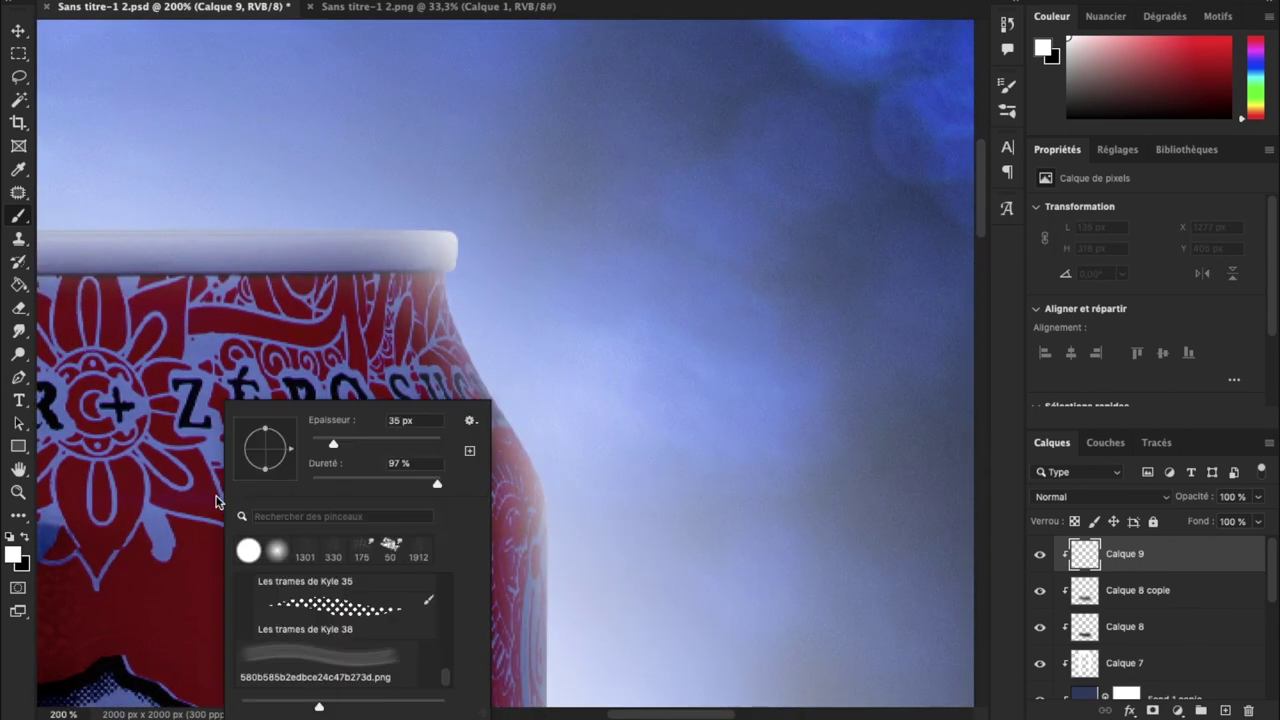
pyautogui.click(274, 551)
pyautogui.click(322, 447)
pyautogui.press('Return')
# - Paint white light down the can's right edge, undoing a stray stroke
pyautogui.moveTo(462, 268)
pyautogui.mouseDown()
pyautogui.moveTo(540, 472)
pyautogui.moveTo(546, 562)
pyautogui.mouseUp()
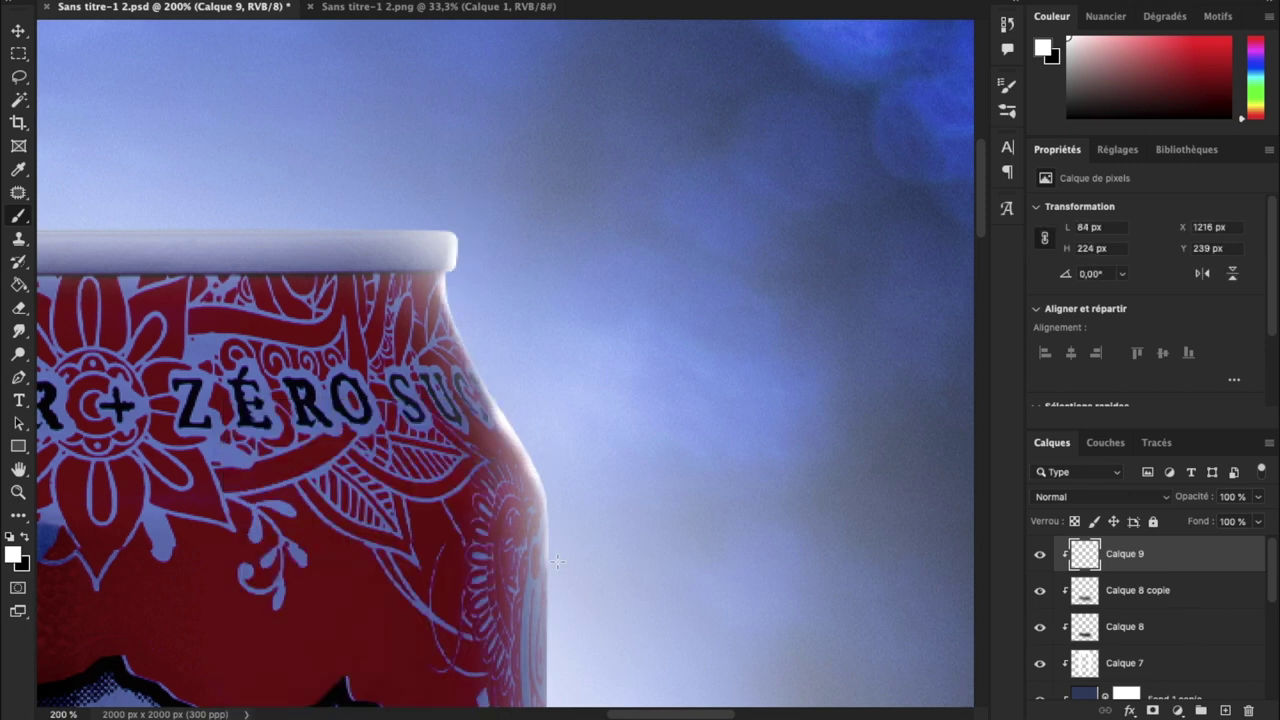
pyautogui.scroll(-3, 561, 330)
pyautogui.moveTo(552, 454); pyautogui.dragTo(542, 260)
pyautogui.scroll(-3, 541, 256)
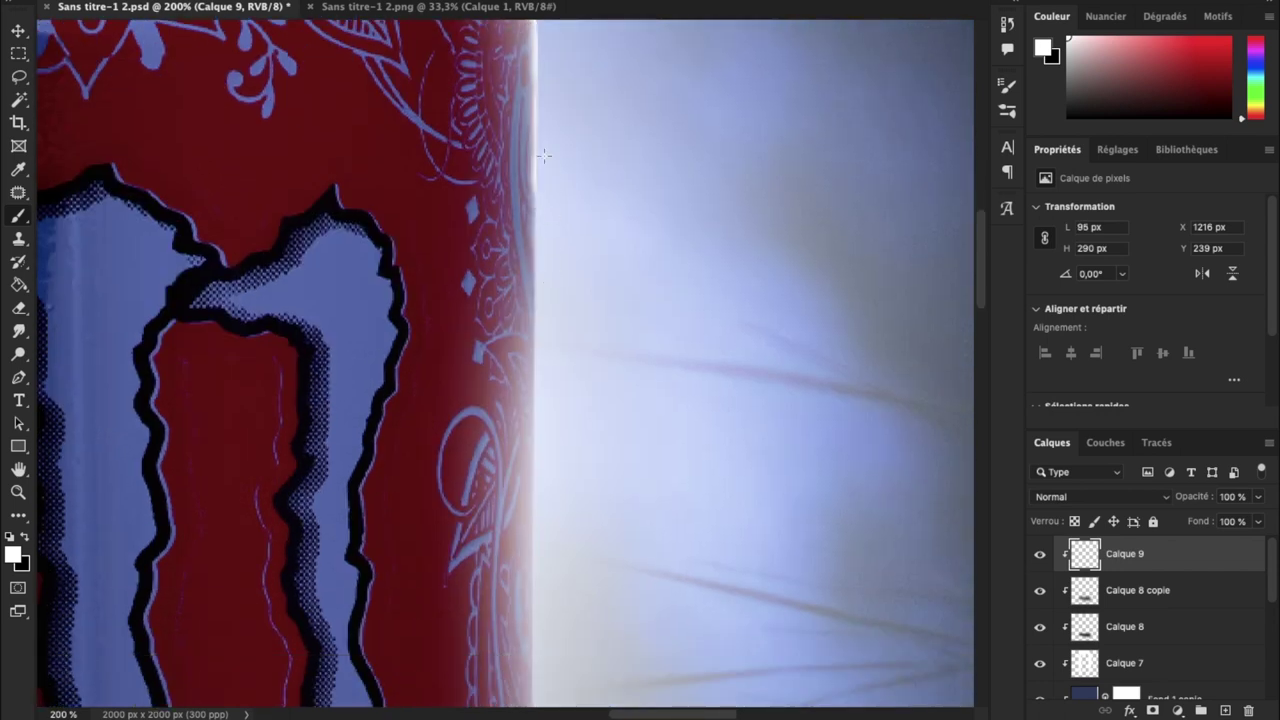
pyautogui.moveTo(543, 207)
pyautogui.mouseDown()
pyautogui.moveTo(543, 357)
pyautogui.moveTo(537, 156)
pyautogui.mouseUp()
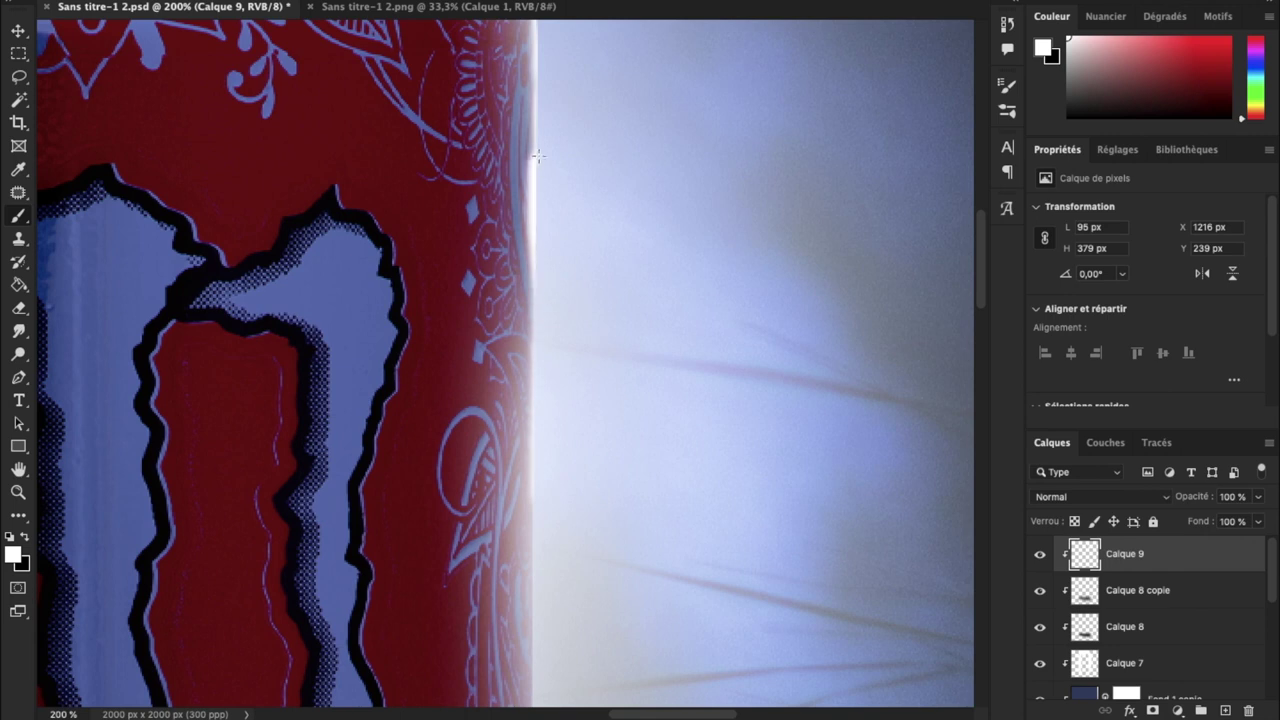
pyautogui.hotkey('ctrl', 'z')
pyautogui.scroll(-2, 540, 157)
pyautogui.moveTo(533, 290)
pyautogui.mouseDown()
pyautogui.moveTo(531, 60)
pyautogui.moveTo(544, 340)
pyautogui.mouseUp()
pyautogui.moveTo(544, 281); pyautogui.dragTo(529, 540)
pyautogui.scroll(-3, 502, 312)
# - With a 34 px brush, repaint the right-edge glow down to the can's lower-right curve
pyautogui.rightClick(502, 312)
pyautogui.doubleClick(714, 274)
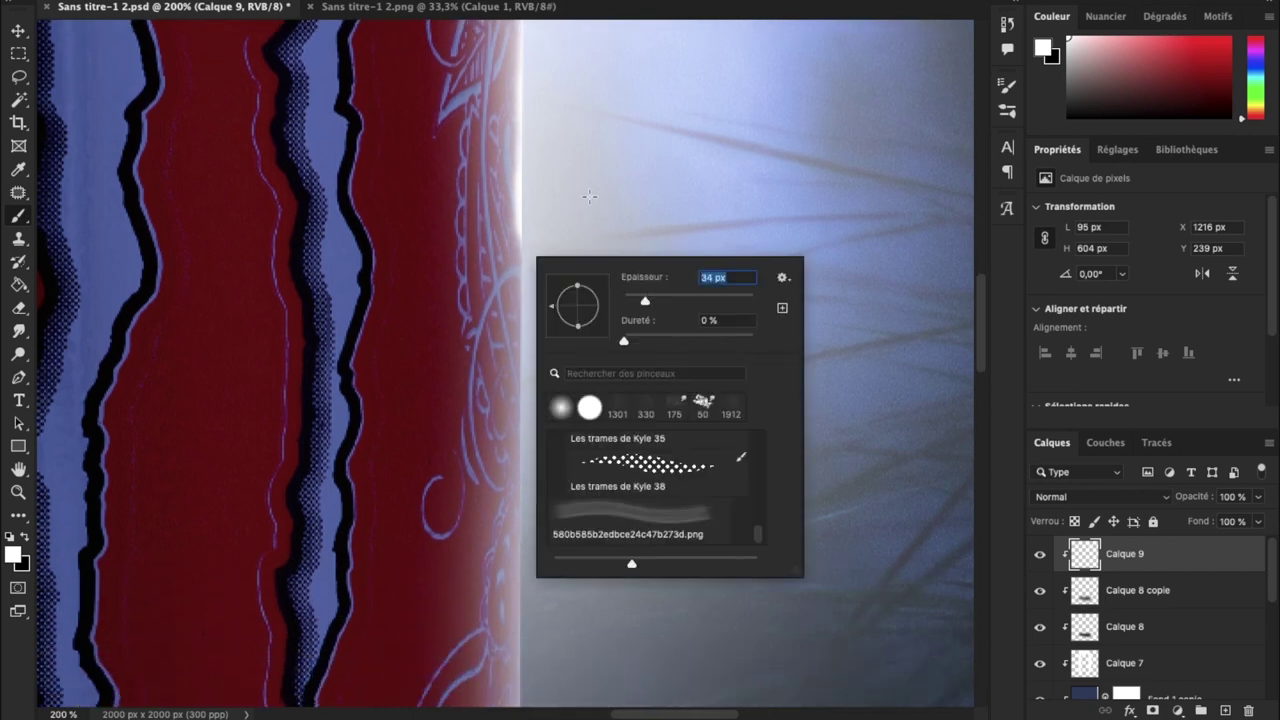
pyautogui.press('Return')
pyautogui.moveTo(538, 278); pyautogui.dragTo(541, 577)
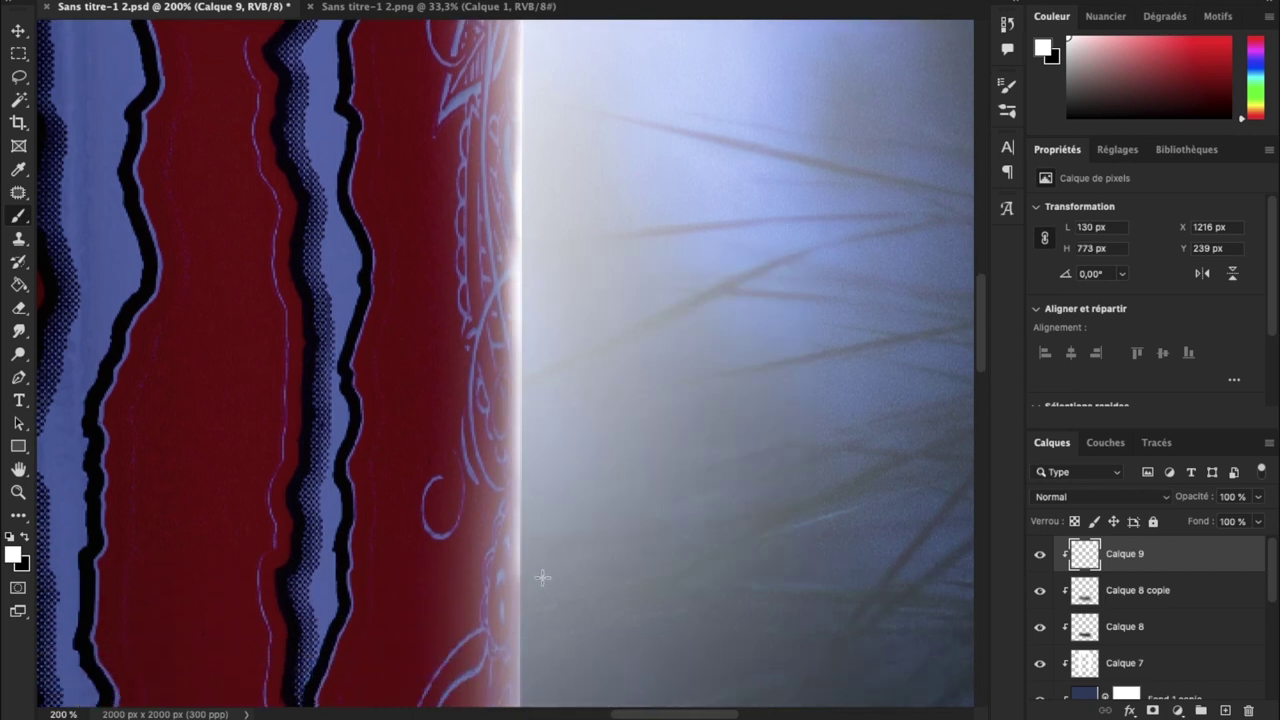
pyautogui.moveTo(540, 418)
pyautogui.mouseDown()
pyautogui.moveTo(536, 567)
pyautogui.moveTo(512, 203)
pyautogui.mouseUp()
pyautogui.scroll(-3, 536, 567)
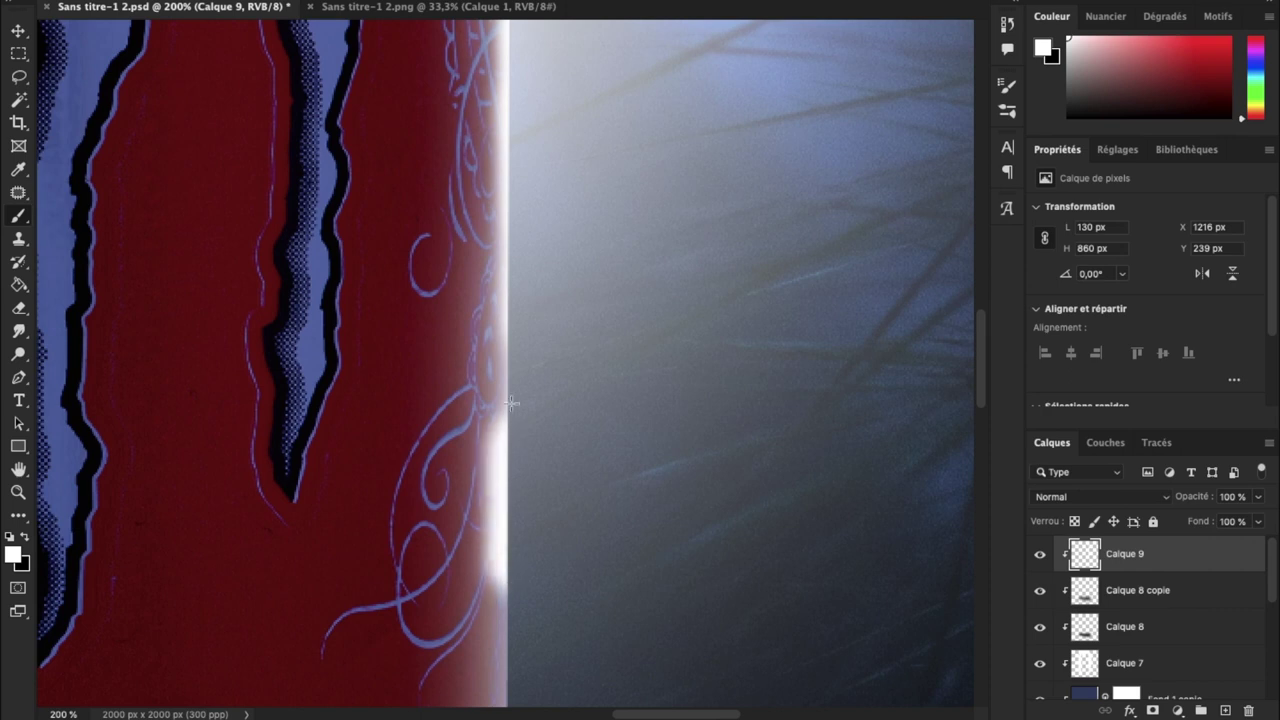
pyautogui.hotkey('ctrl', 'z')
pyautogui.moveTo(536, 311); pyautogui.dragTo(528, 646)
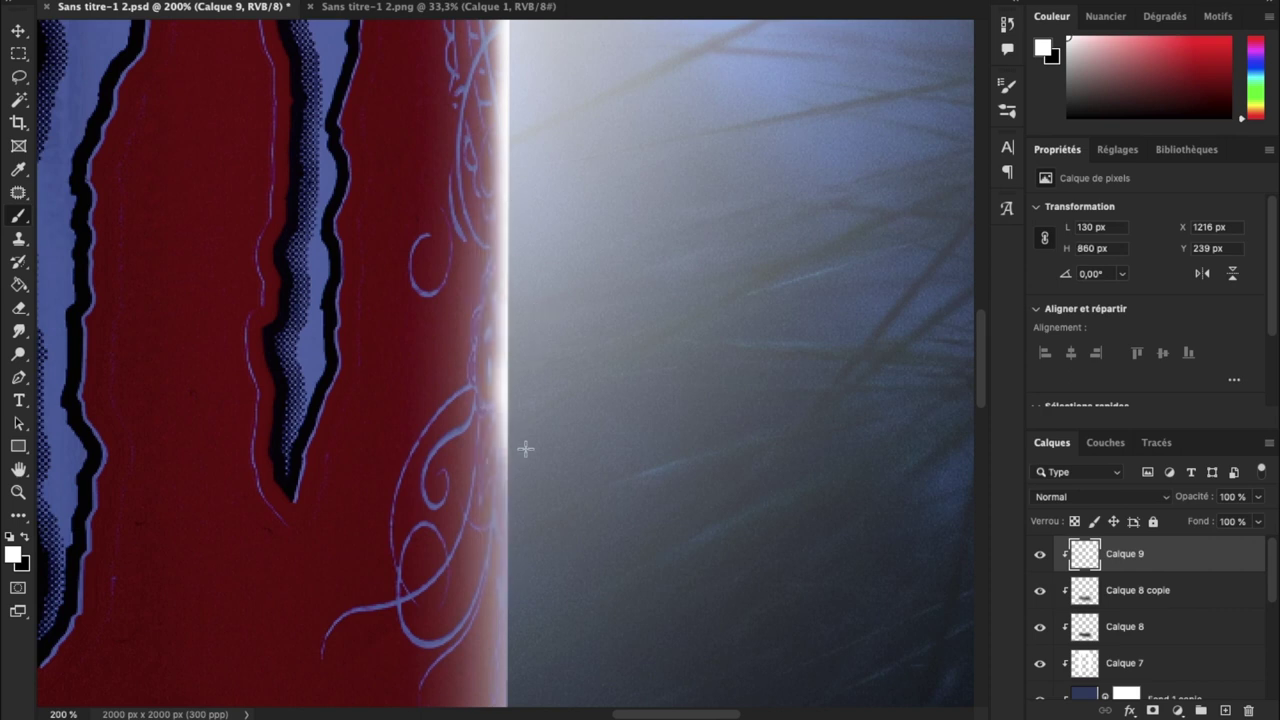
pyautogui.scroll(-3, 528, 600)
pyautogui.moveTo(512, 524); pyautogui.dragTo(517, 657)
pyautogui.scroll(-3, 517, 606)
pyautogui.moveTo(517, 606)
pyautogui.mouseDown()
pyautogui.moveTo(514, 559)
pyautogui.moveTo(511, 660)
pyautogui.mouseUp()
pyautogui.scroll(-3, 511, 660)
pyautogui.hotkey('ctrl', 'z')
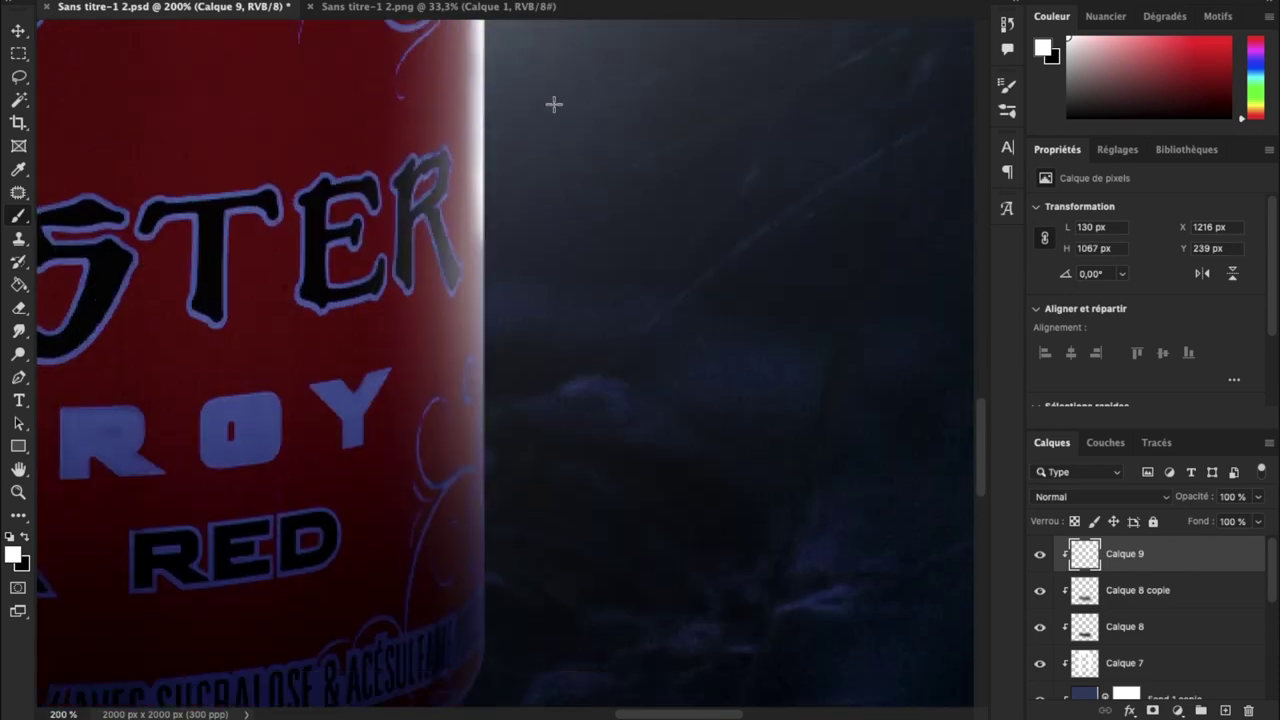
pyautogui.moveTo(519, 250); pyautogui.dragTo(521, 631)
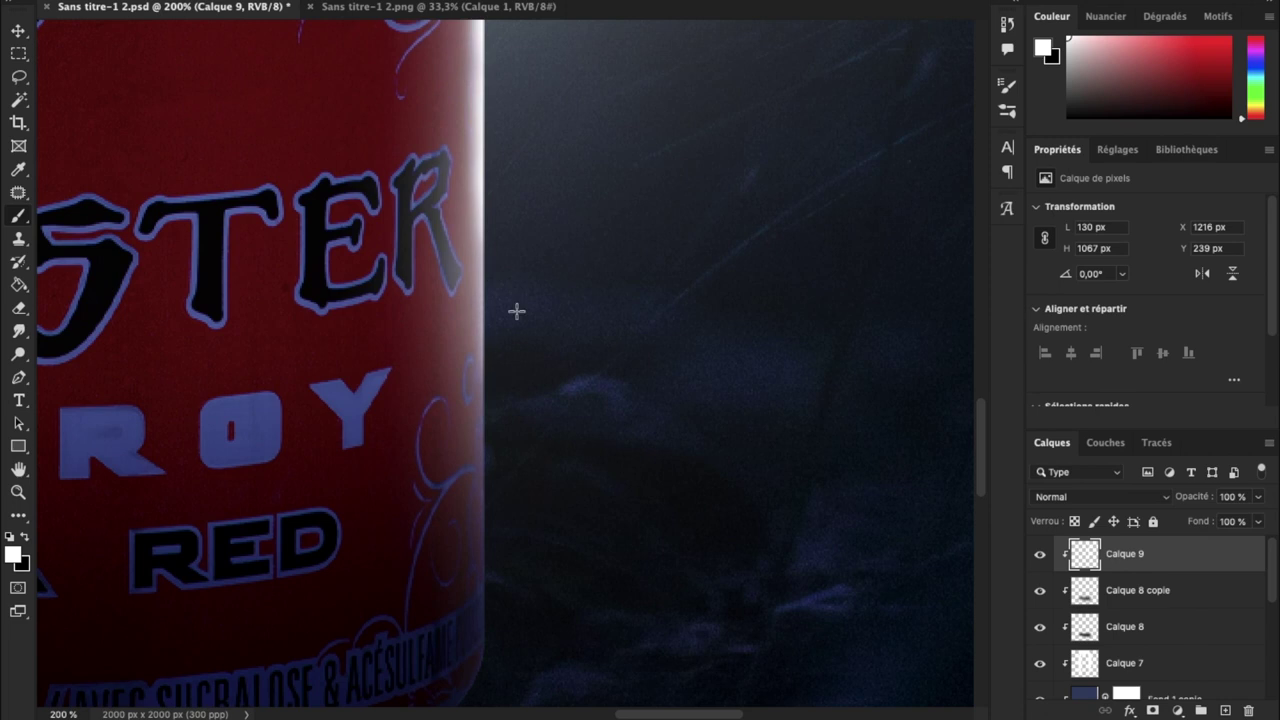
pyautogui.moveTo(516, 448); pyautogui.dragTo(514, 640)
pyautogui.scroll(-3, 514, 640)
pyautogui.moveTo(450, 612); pyautogui.dragTo(474, 591)
pyautogui.hotkey('ctrl', 'z')
pyautogui.moveTo(519, 516); pyautogui.dragTo(480, 611)
pyautogui.scroll(-2, 456, 634)
# - Paint rim light along the can's lower-left and upper-left edges
pyautogui.hscroll(-5, 456, 634)
pyautogui.hscroll(-6, 456, 637)
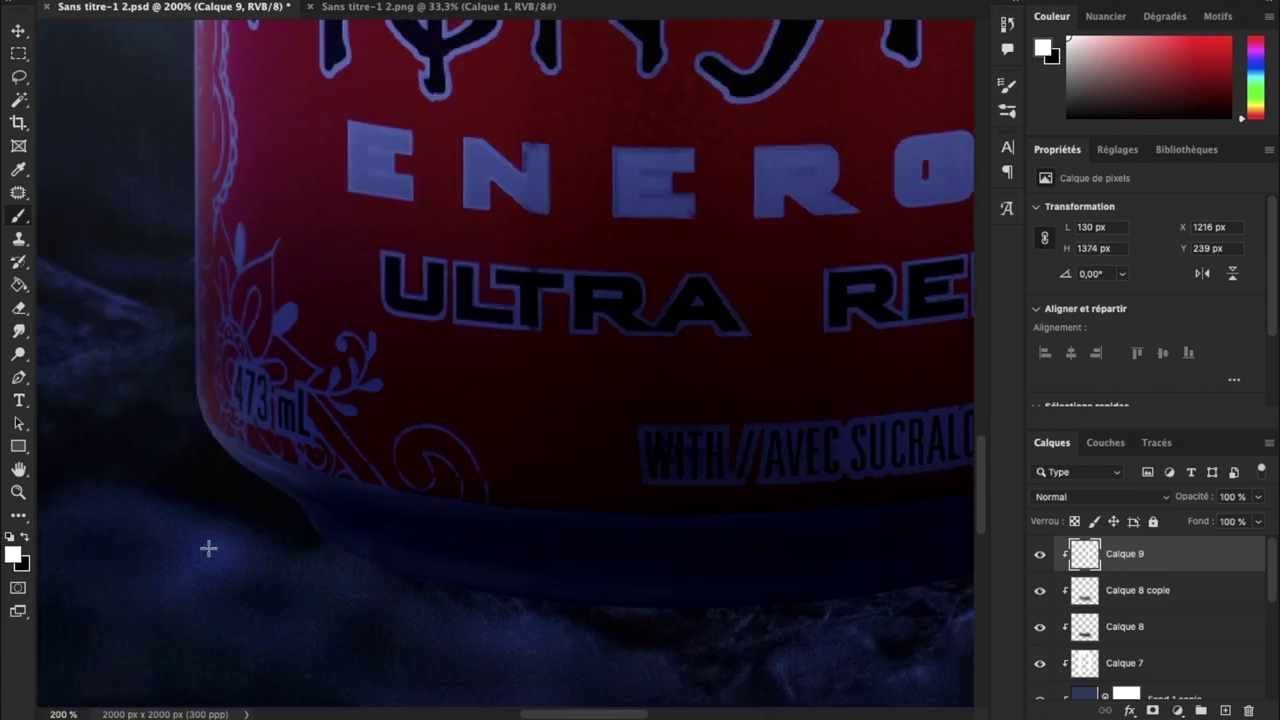
pyautogui.moveTo(205, 472); pyautogui.dragTo(205, 385)
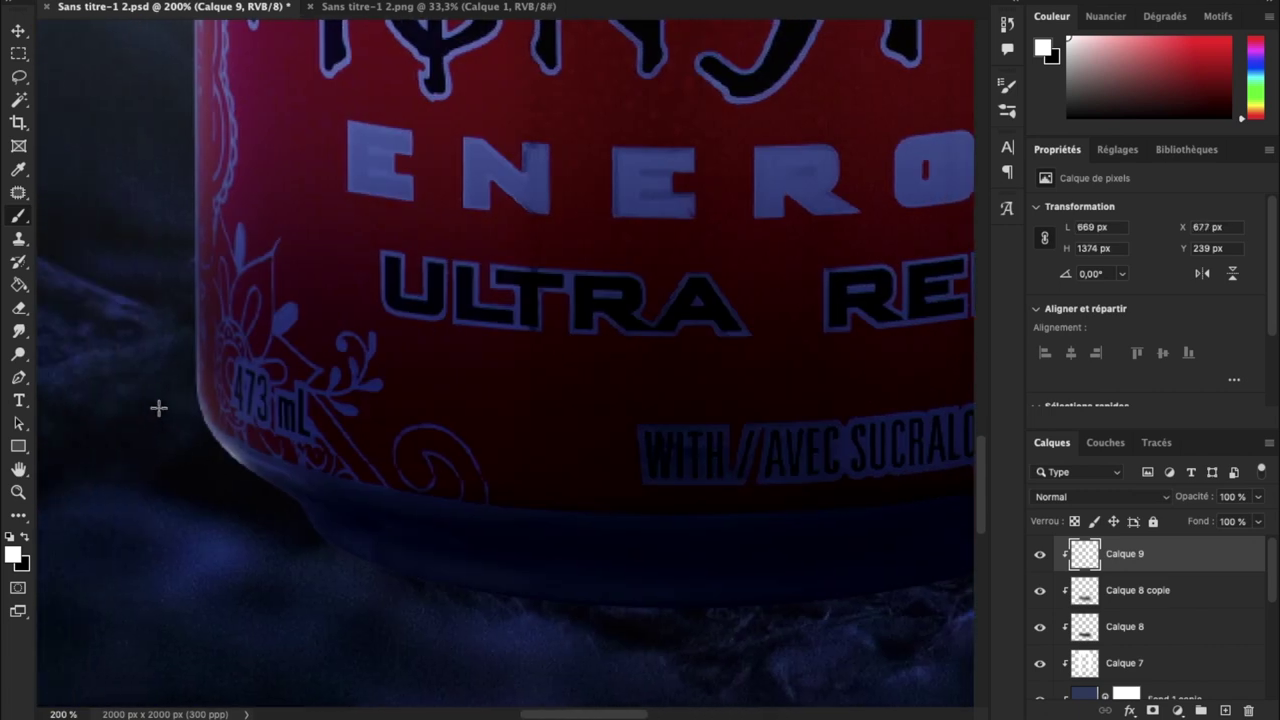
pyautogui.scroll(5, 159, 407)
pyautogui.hscroll(-2, 159, 407)
pyautogui.scroll(5, 159, 407)
pyautogui.moveTo(206, 260); pyautogui.dragTo(206, 611)
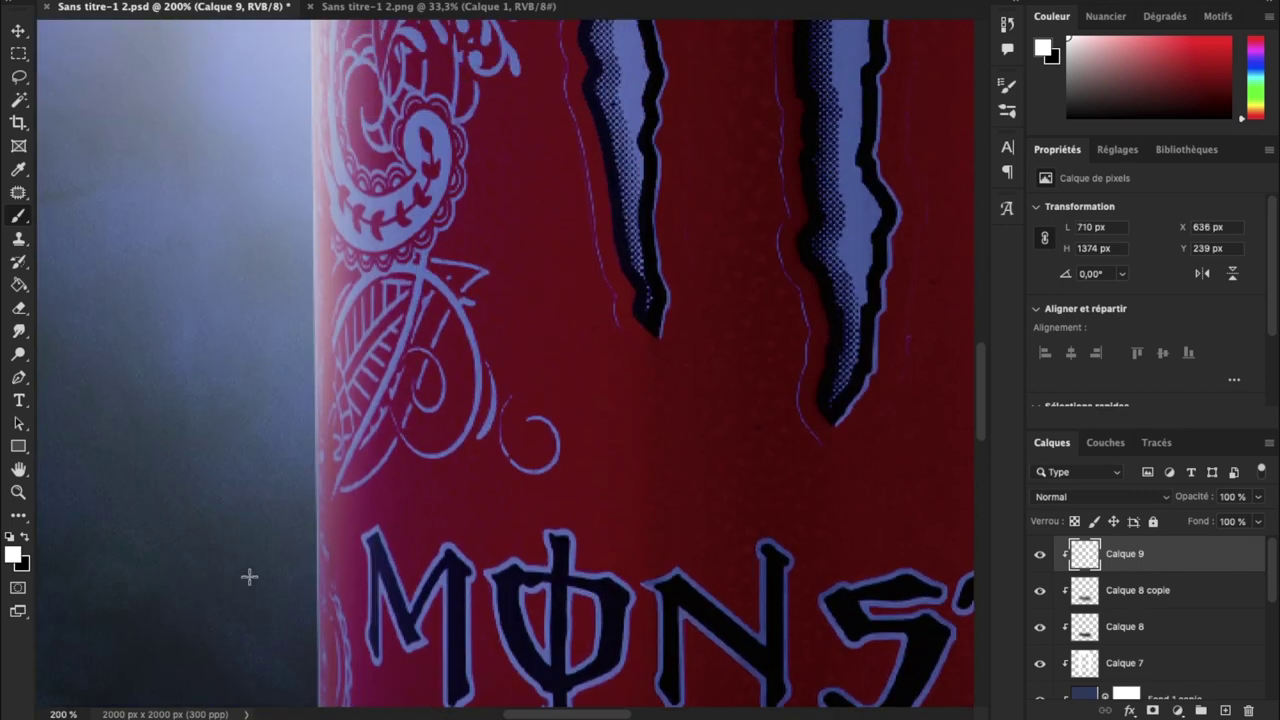
pyautogui.scroll(10, 249, 576)
pyautogui.moveTo(363, 175); pyautogui.dragTo(303, 391)
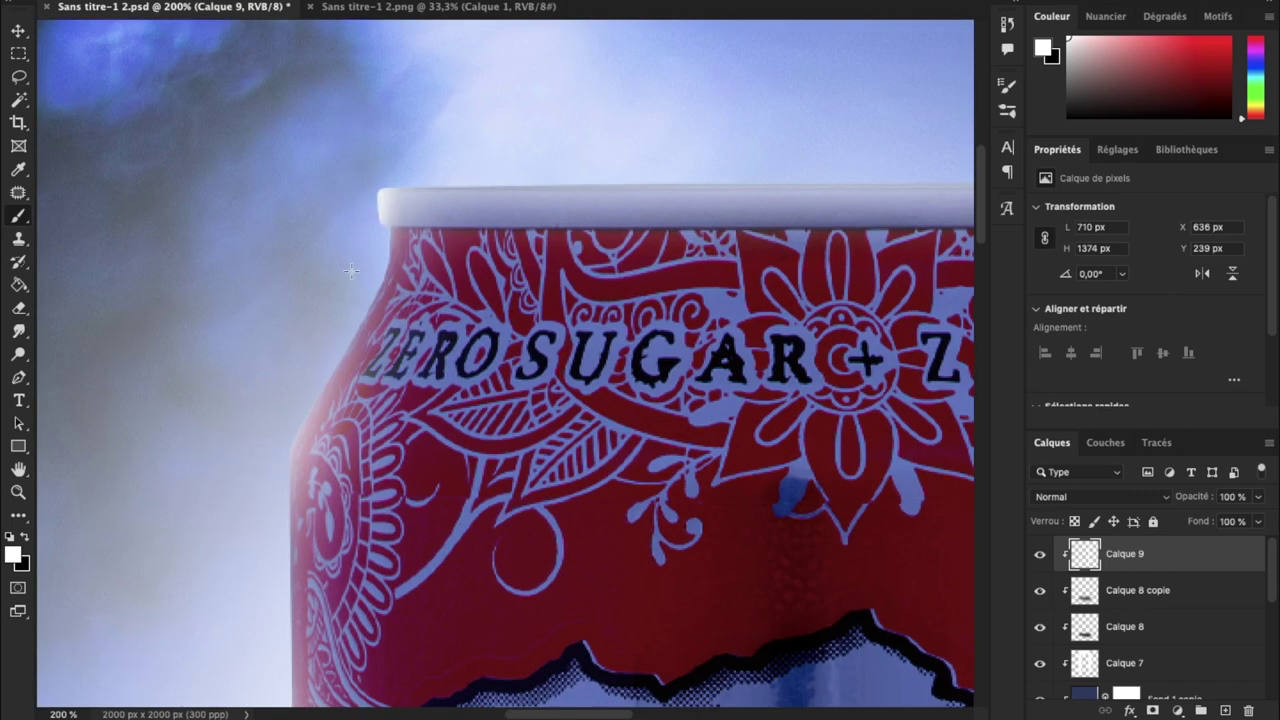
pyautogui.scroll(-3, 280, 455)
pyautogui.scroll(-1, 280, 455)
# - Brighten the rest of the can's left edge down to its base
pyautogui.moveTo(299, 290); pyautogui.dragTo(297, 480)
pyautogui.moveTo(297, 340); pyautogui.dragTo(297, 548)
pyautogui.scroll(-2, 265, 584)
pyautogui.scroll(-1, 265, 584)
pyautogui.moveTo(284, 150); pyautogui.dragTo(274, 297)
pyautogui.hotkey('ctrl', 'z')
pyautogui.moveTo(260, 184)
pyautogui.mouseDown()
pyautogui.moveTo(257, 104)
pyautogui.moveTo(257, 409)
pyautogui.moveTo(262, 388)
pyautogui.mouseUp()
pyautogui.scroll(-3, 262, 388)
pyautogui.moveTo(240, 300); pyautogui.dragTo(240, 605)
pyautogui.moveTo(220, 405); pyautogui.dragTo(214, 623)
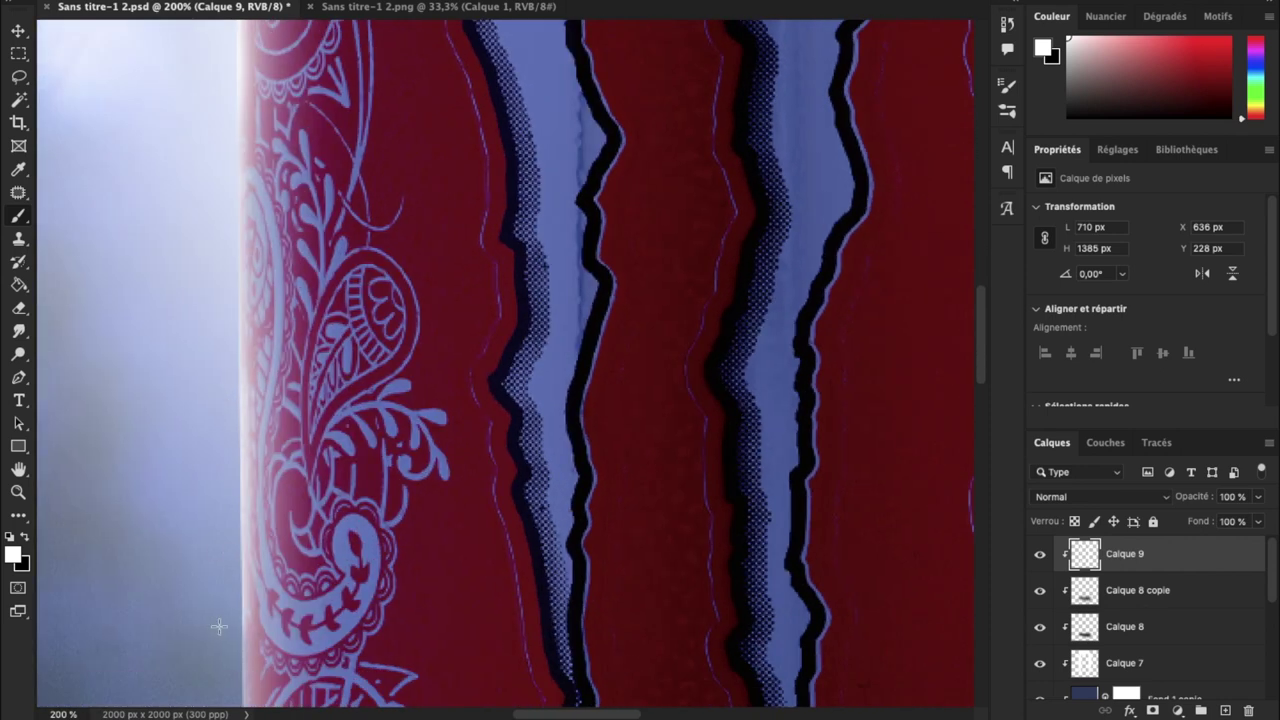
pyautogui.scroll(-4, 205, 540)
pyautogui.moveTo(200, 409); pyautogui.dragTo(194, 623)
pyautogui.scroll(-4, 194, 623)
pyautogui.scroll(-2, 185, 490)
pyautogui.moveTo(177, 360); pyautogui.dragTo(177, 626)
pyautogui.scroll(-3, 179, 633)
pyautogui.moveTo(183, 188); pyautogui.dragTo(177, 591)
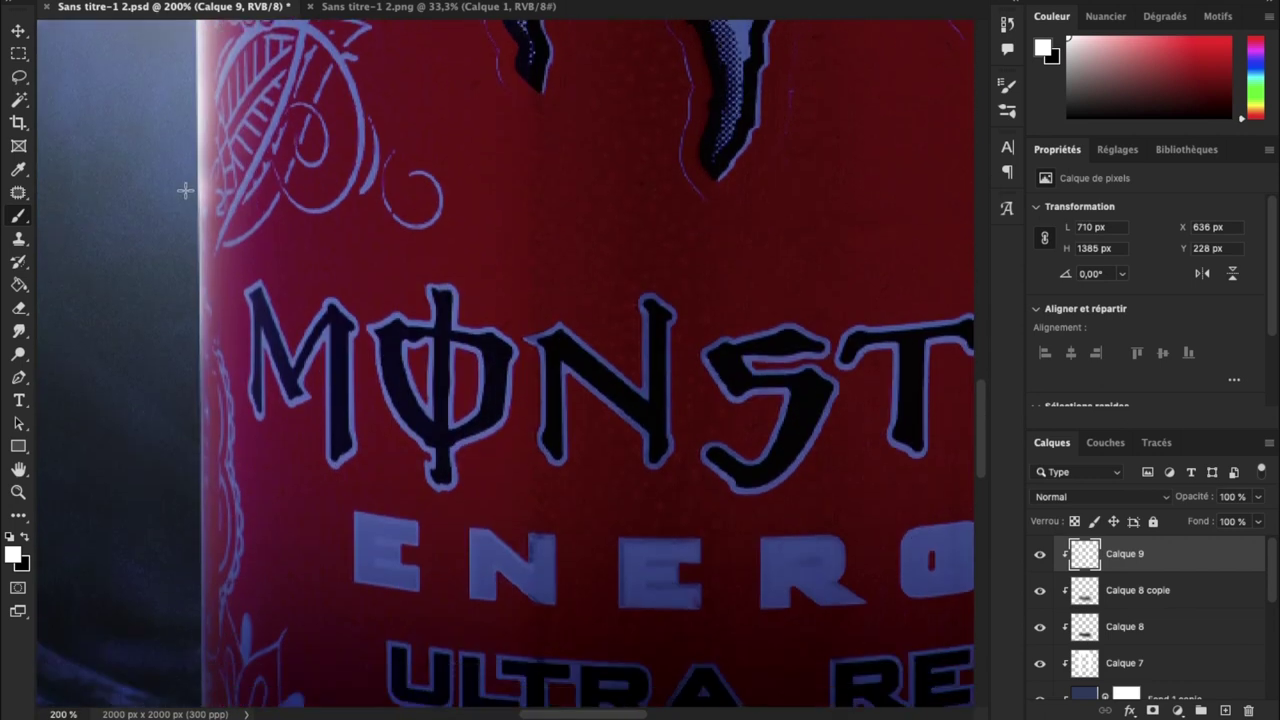
pyautogui.scroll(-3, 176, 592)
pyautogui.moveTo(160, 240); pyautogui.dragTo(224, 574)
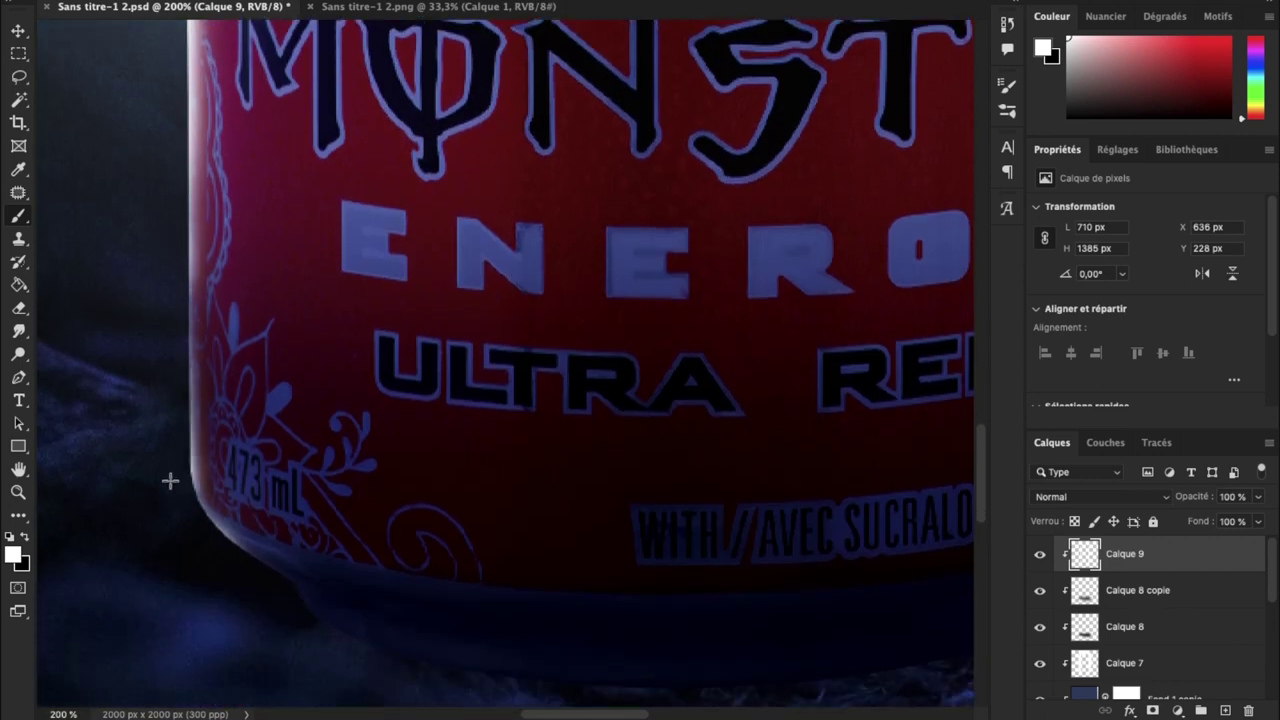
pyautogui.hotkey('ctrl', '-')
pyautogui.hotkey('ctrl', '-')
pyautogui.hotkey('ctrl', '-')
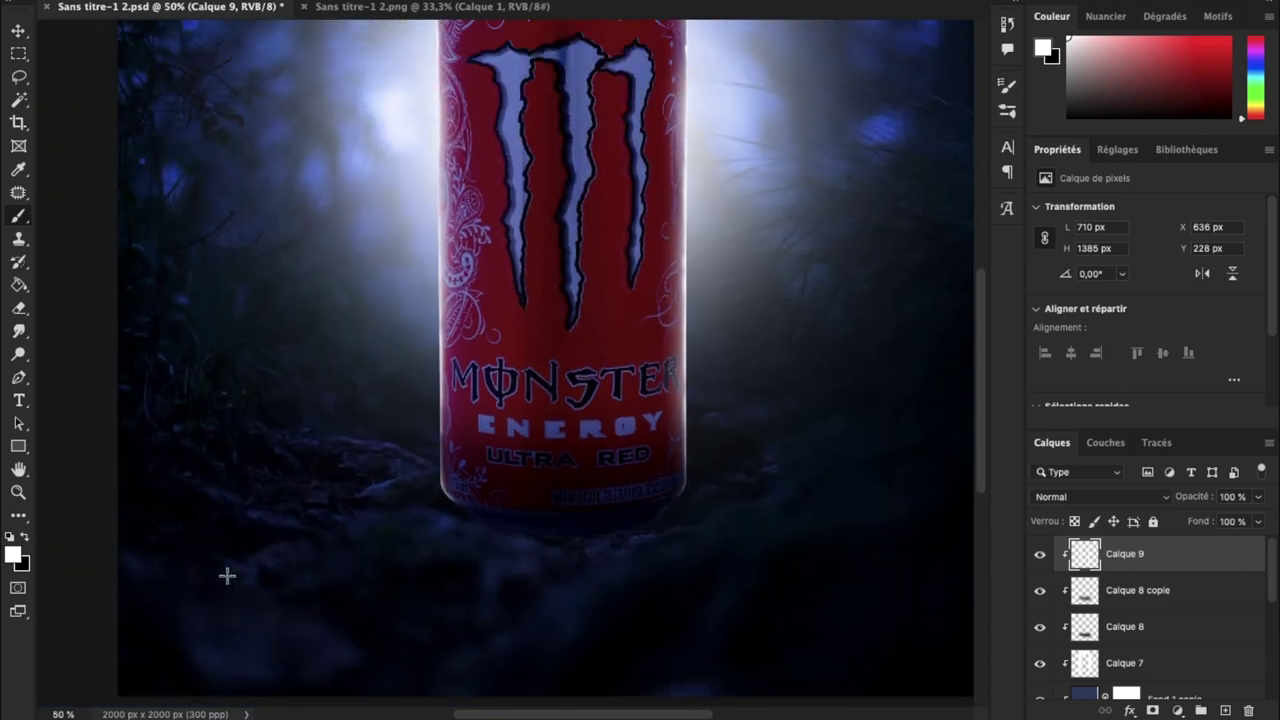
# - Turn a copy of the can black with a clipped solid black fill and merge them
pyautogui.hscroll(2, 227, 576)
pyautogui.press('v')
pyautogui.click(458, 230)
pyautogui.scroll(-3, 1104, 556)
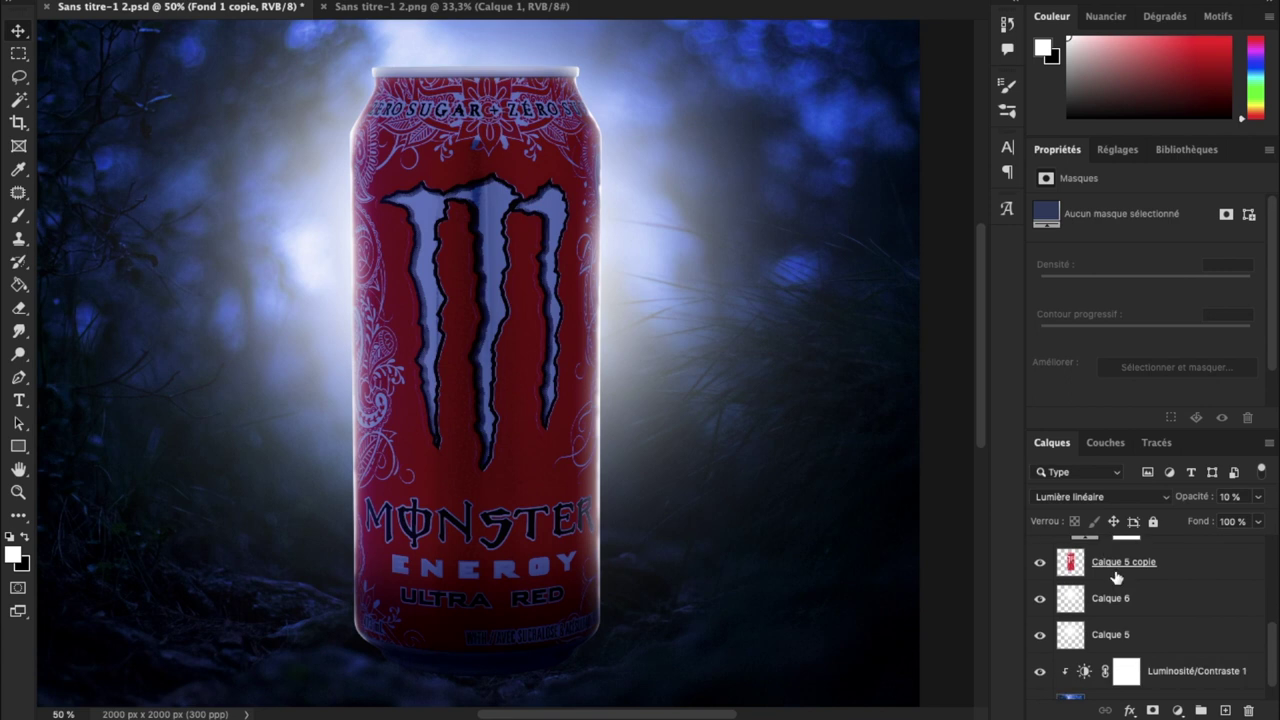
pyautogui.click(1116, 574)
pyautogui.click(1177, 710)
pyautogui.click(1110, 373)
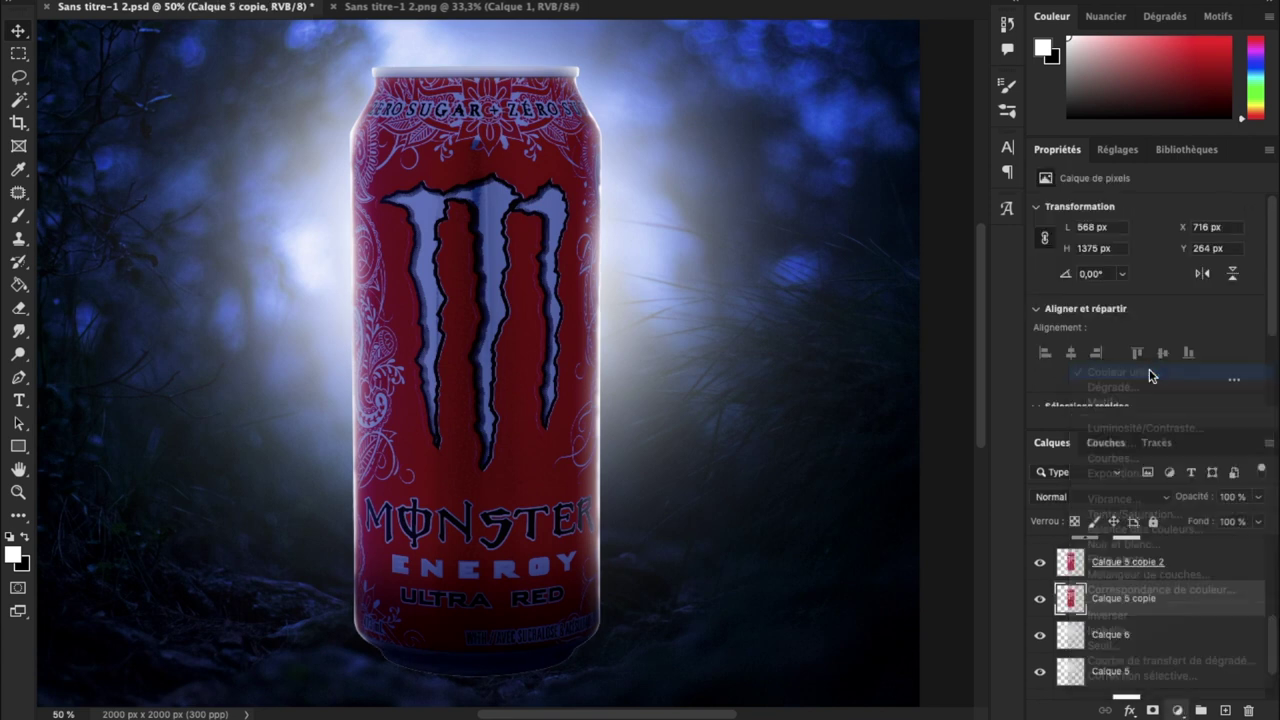
pyautogui.moveTo(903, 463); pyautogui.dragTo(1005, 520)
pyautogui.click(1167, 264)
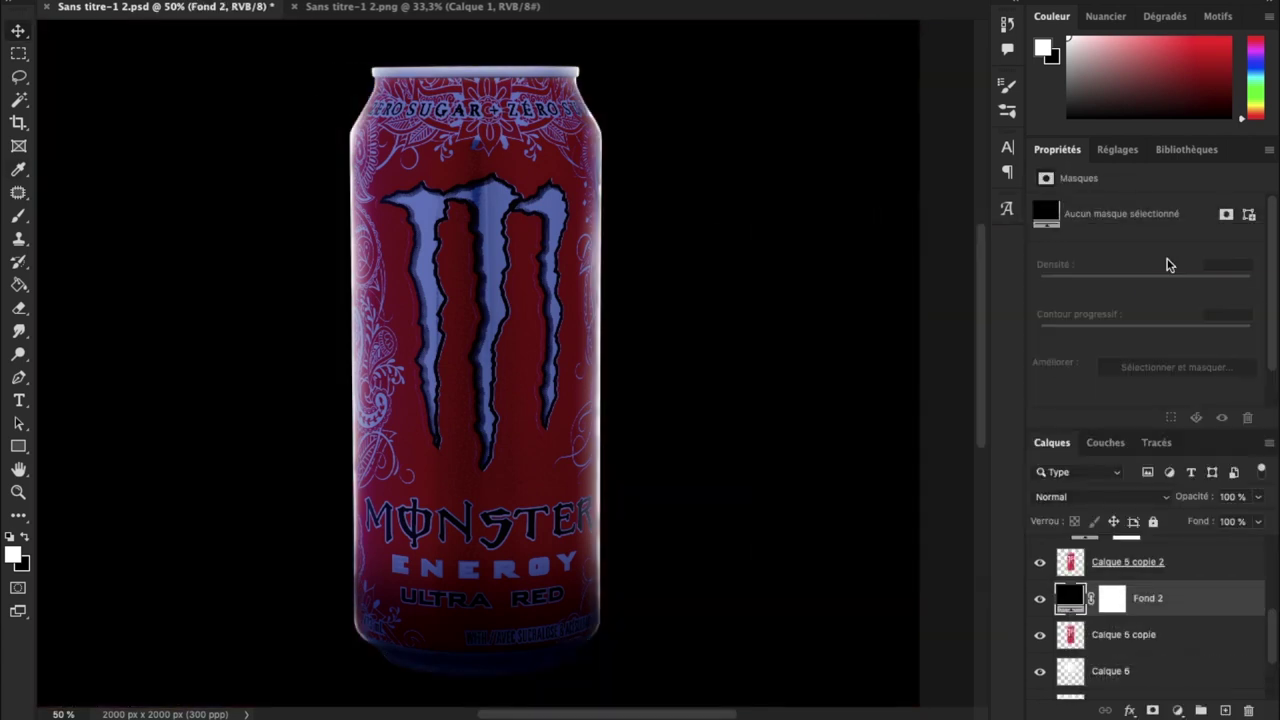
pyautogui.hotkey('ctrl', 'alt', 'g')
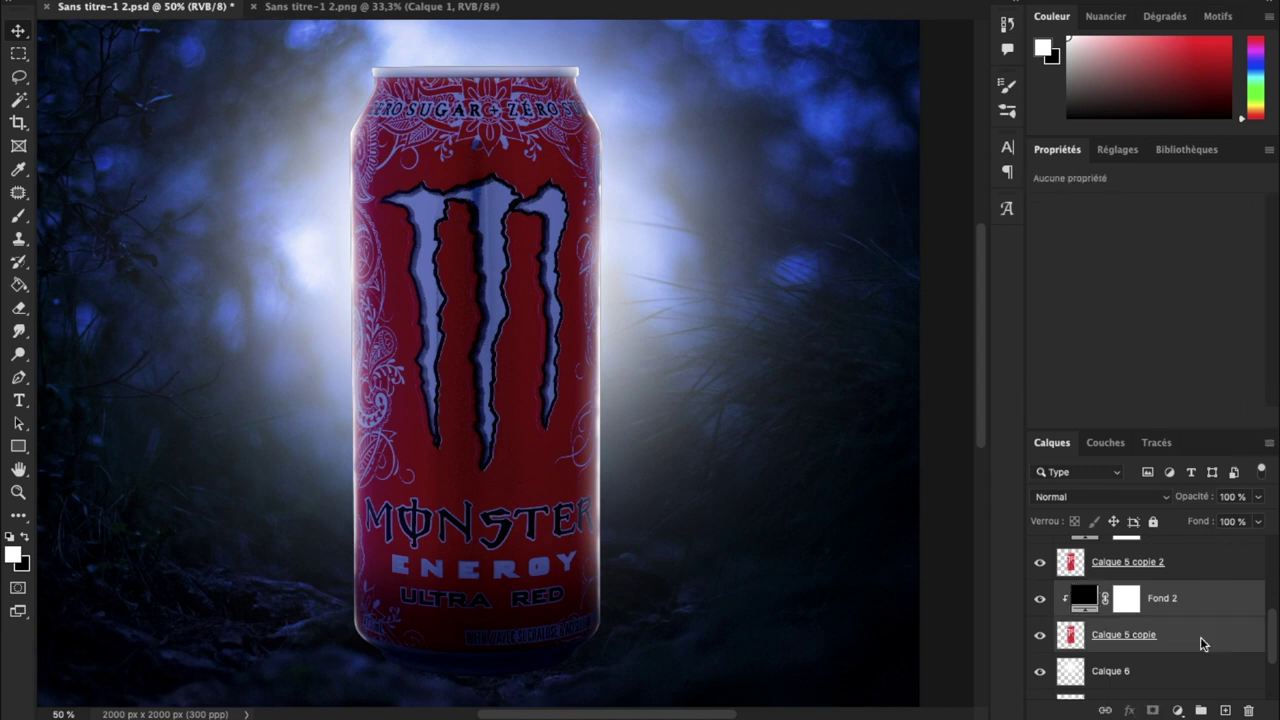
pyautogui.rightClick(1157, 615)
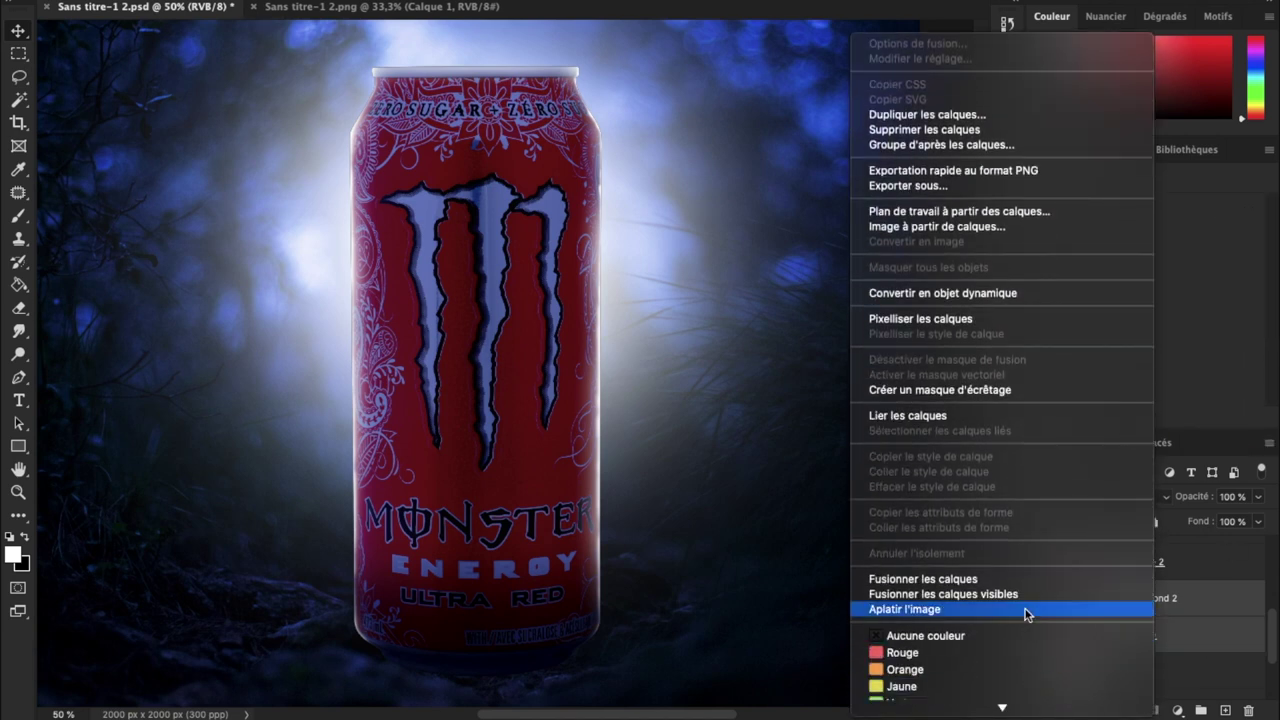
pyautogui.press('Escape')
pyautogui.hotkey('ctrl', 'e')
# - Move the dark can shadow down so it meets the can's base
pyautogui.hotkey('ctrl', 't')
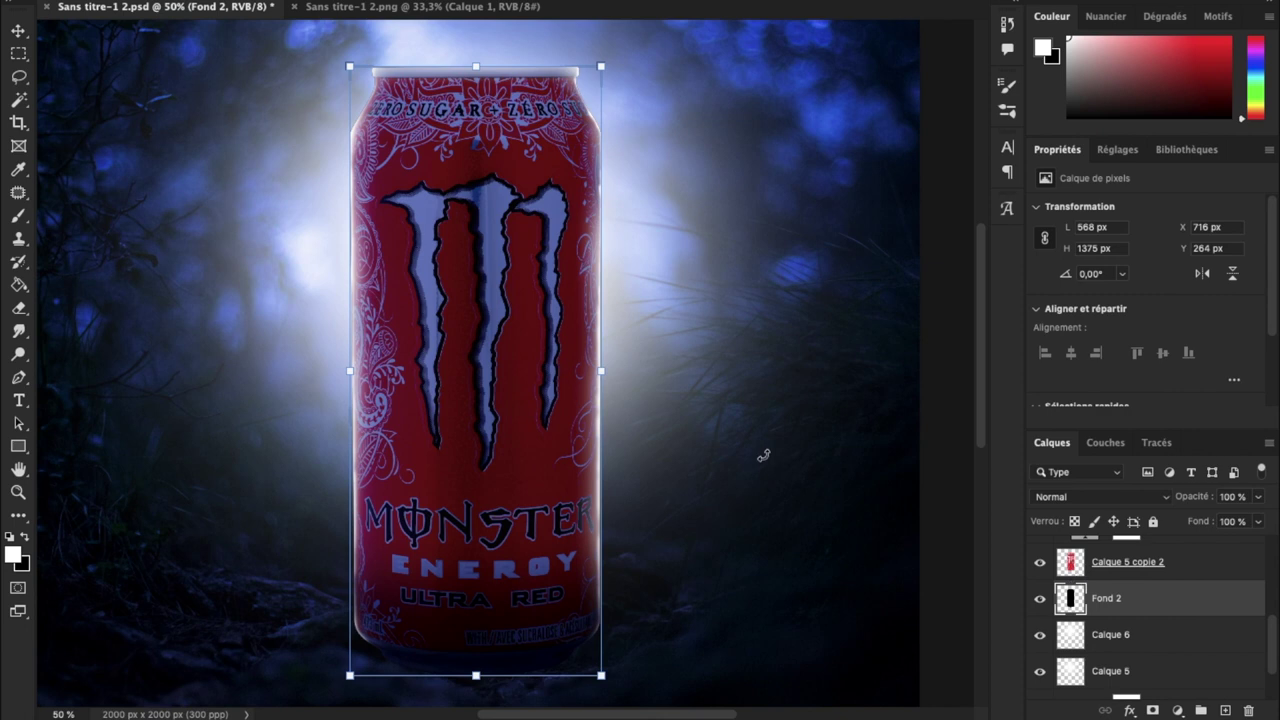
pyautogui.hotkey('ctrl', '-')
pyautogui.hotkey('ctrl', '-')
pyautogui.moveTo(503, 334); pyautogui.dragTo(508, 660)
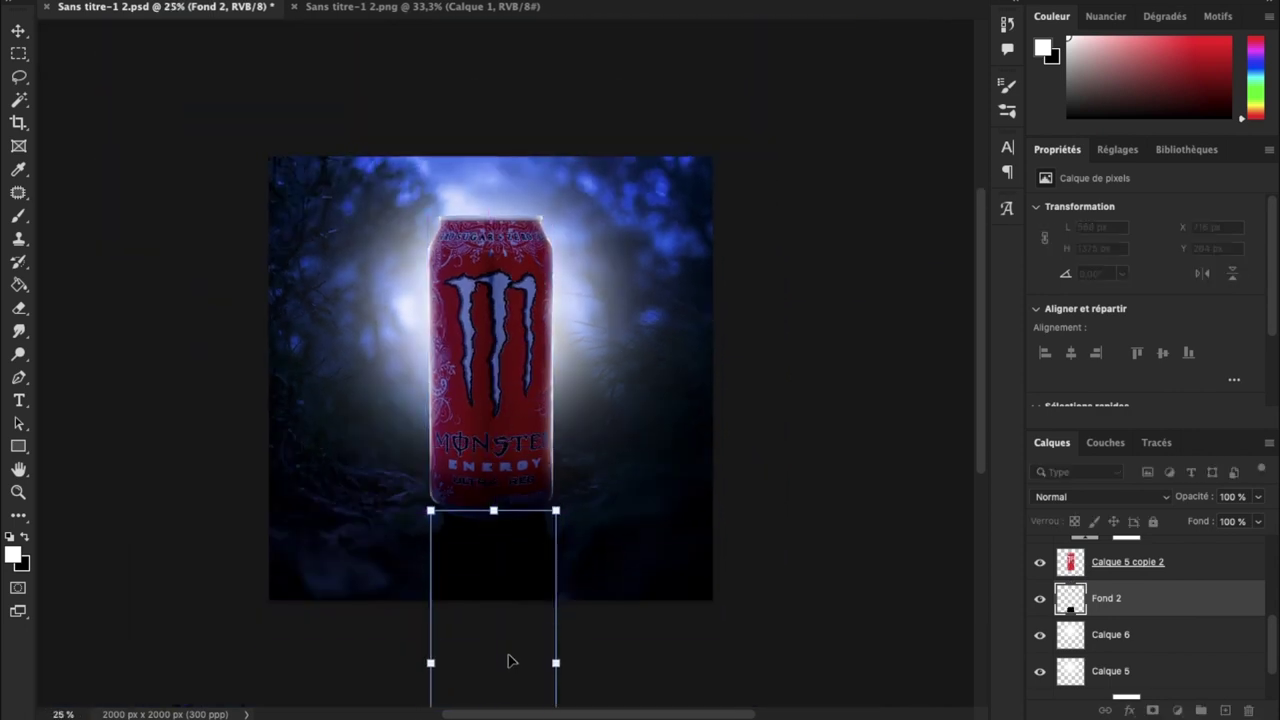
pyautogui.hotkey('ctrl', '+')
pyautogui.hotkey('ctrl', '+')
pyautogui.scroll(-5, 508, 634)
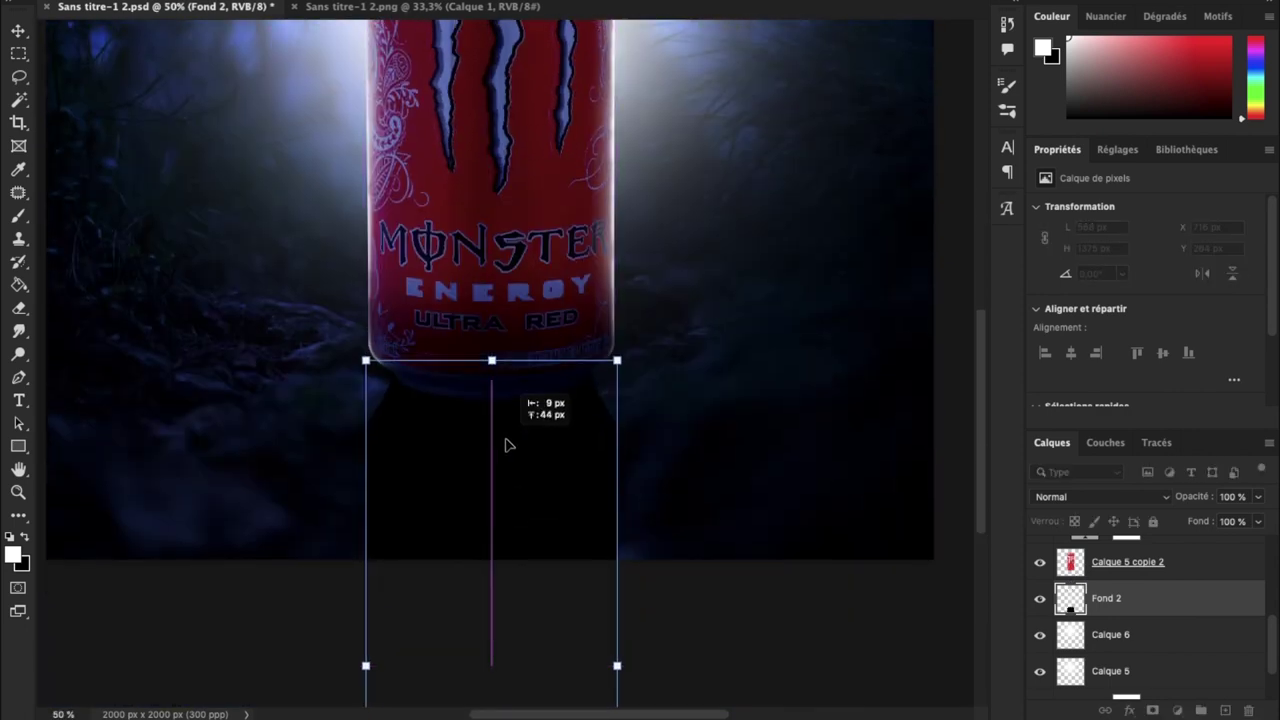
pyautogui.moveTo(505, 430)
pyautogui.mouseDown()
pyautogui.moveTo(503, 460)
pyautogui.moveTo(457, 414)
pyautogui.moveTo(470, 444)
pyautogui.mouseUp()
pyautogui.press('Return')
# - Flip the shadow vertically and line it up under the can
pyautogui.hotkey('ctrl', 't')
pyautogui.rightClick(541, 414)
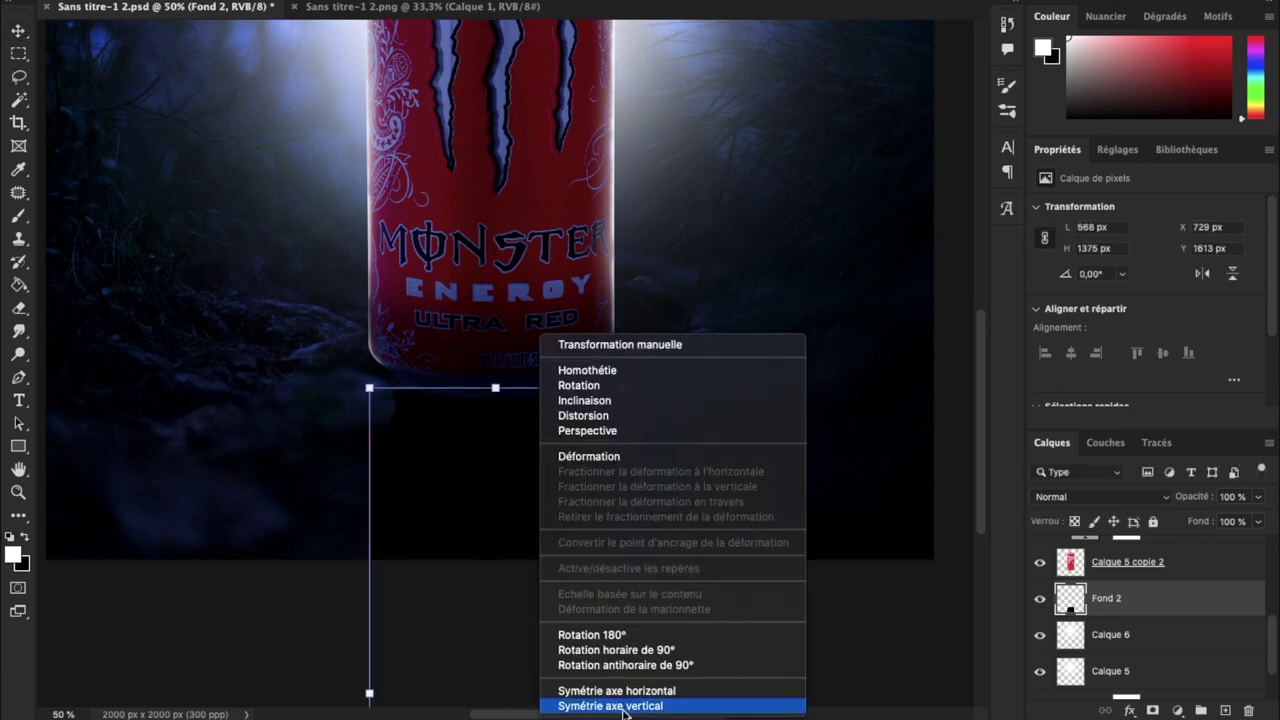
pyautogui.click(622, 706)
pyautogui.moveTo(511, 543); pyautogui.dragTo(503, 497)
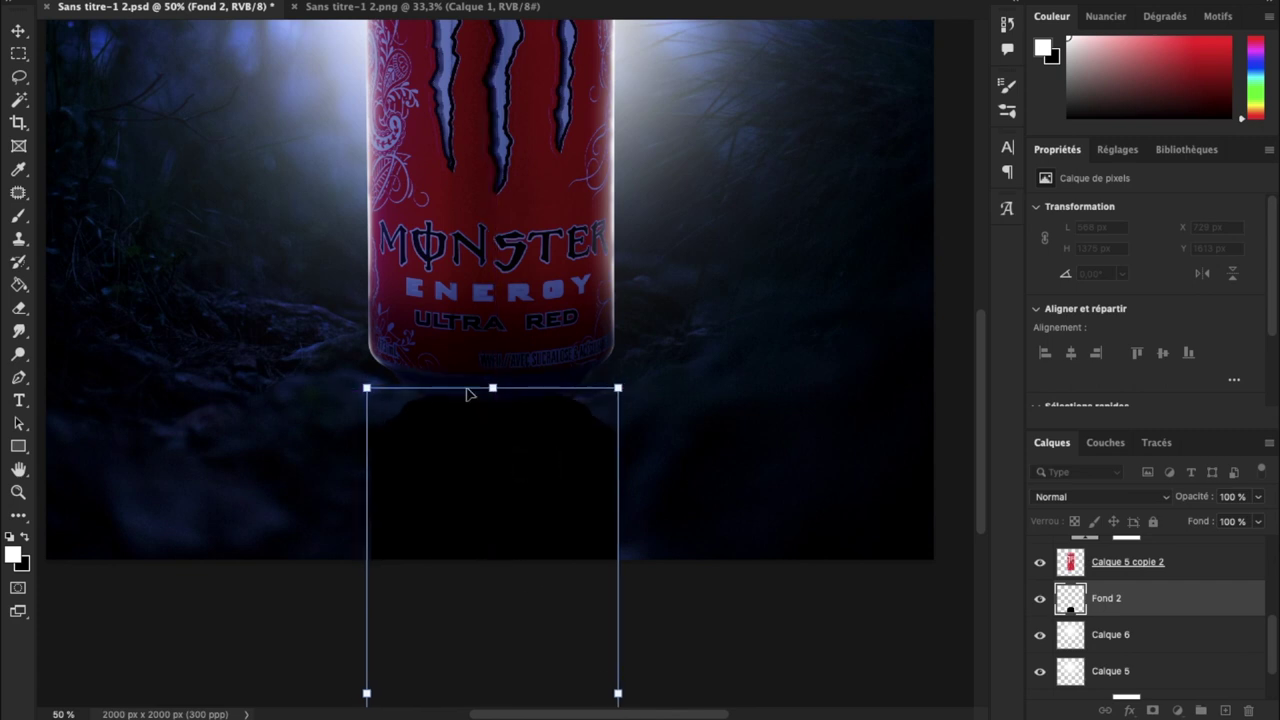
# - Apply a Gaussian blur of radius 9,5 to the flipped shadow and nudge it under the can
pyautogui.press('Return')
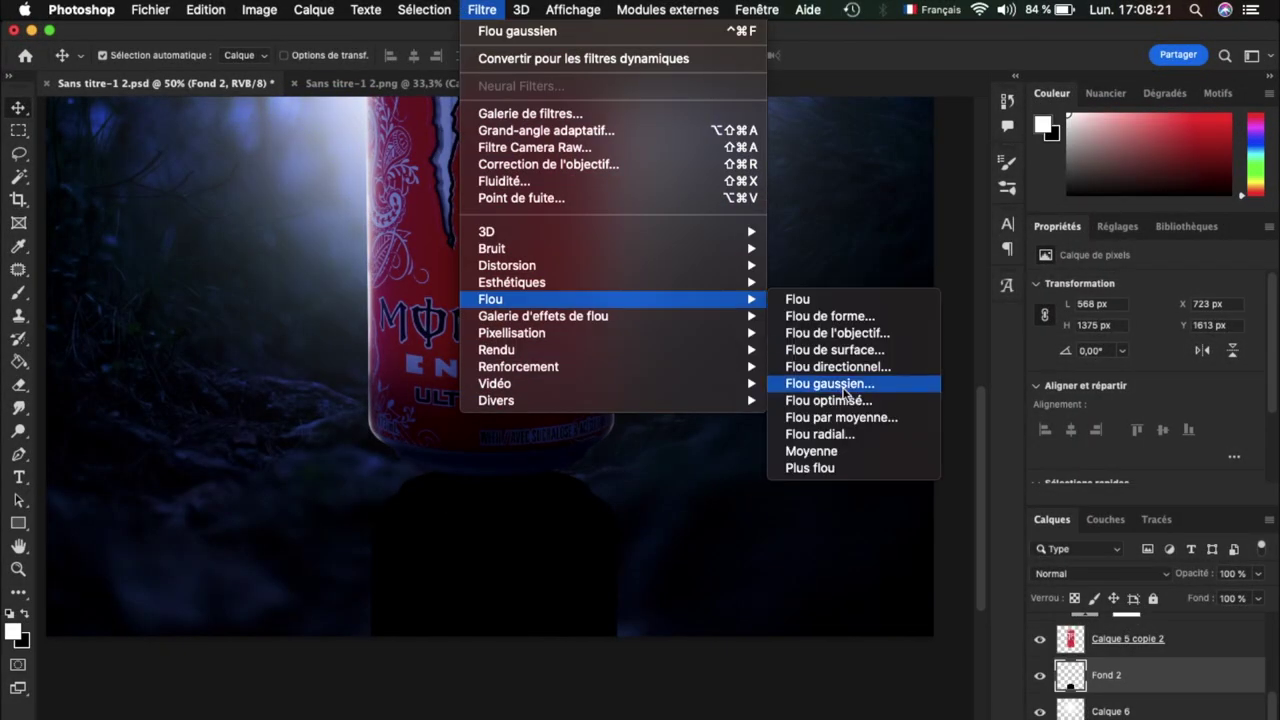
pyautogui.click(812, 381)
pyautogui.moveTo(926, 497); pyautogui.dragTo(890, 497)
pyautogui.click(897, 497)
pyautogui.click(1097, 262)
pyautogui.press('v')
pyautogui.moveTo(536, 512); pyautogui.dragTo(535, 474)
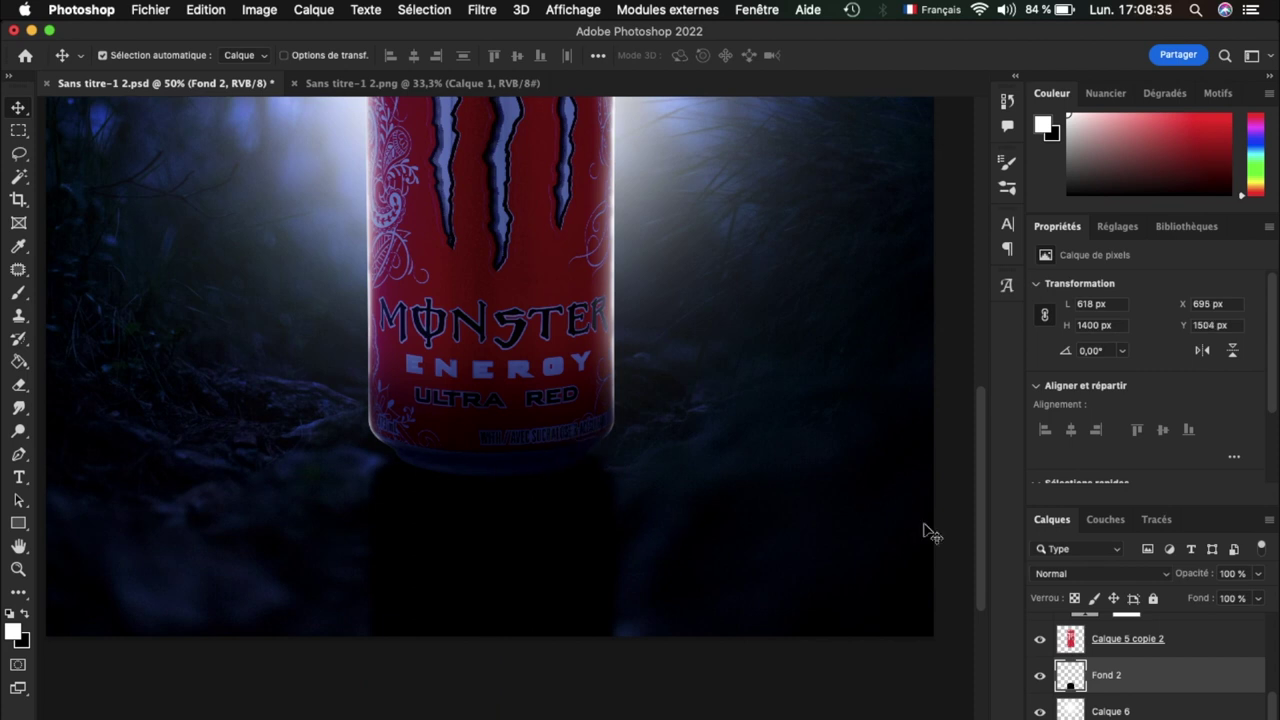
# - Lower the shadow layer's opacity and blur it again at radius 5,6
pyautogui.write('50')
pyautogui.press('Return')
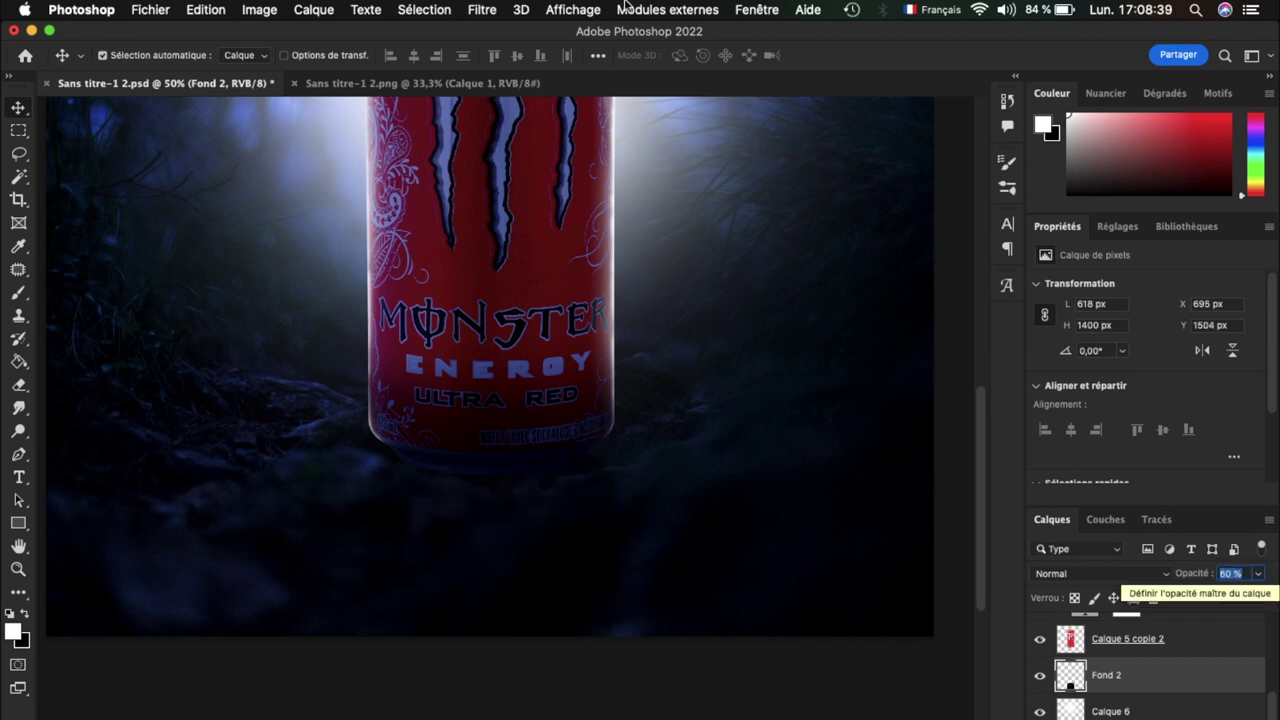
pyautogui.click(521, 9)
pyautogui.click(840, 408)
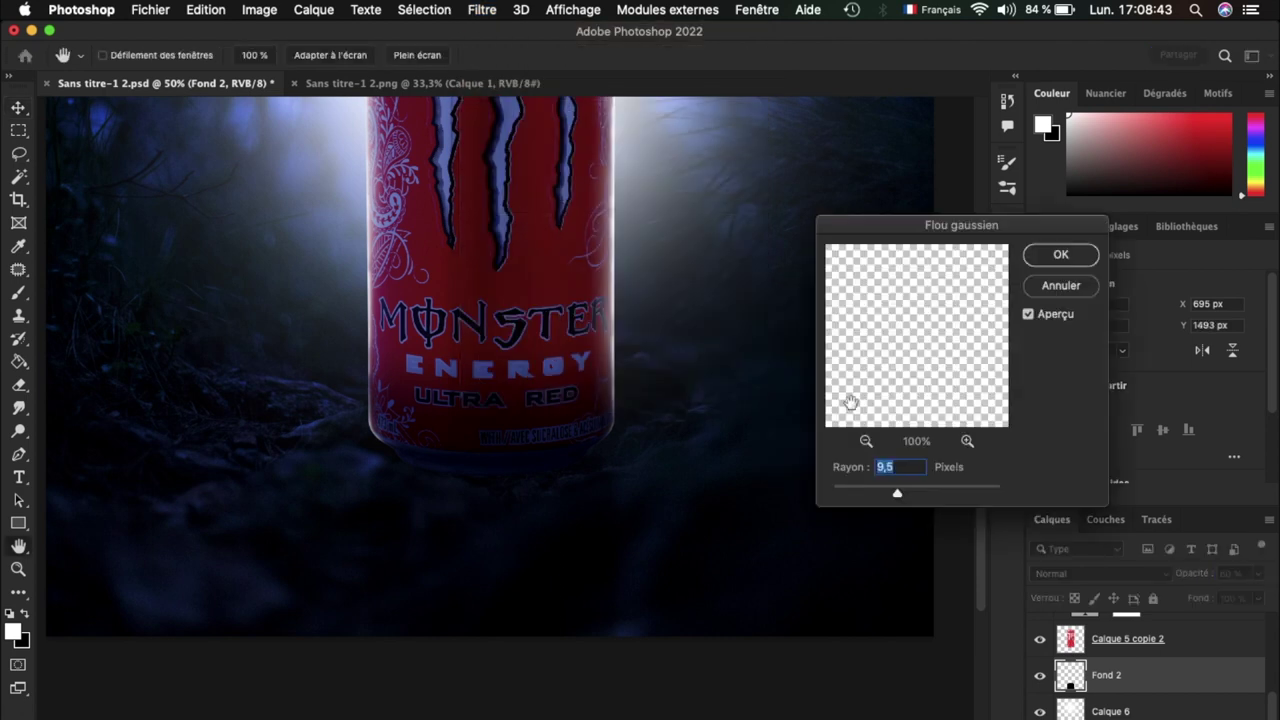
pyautogui.moveTo(897, 493); pyautogui.dragTo(880, 500)
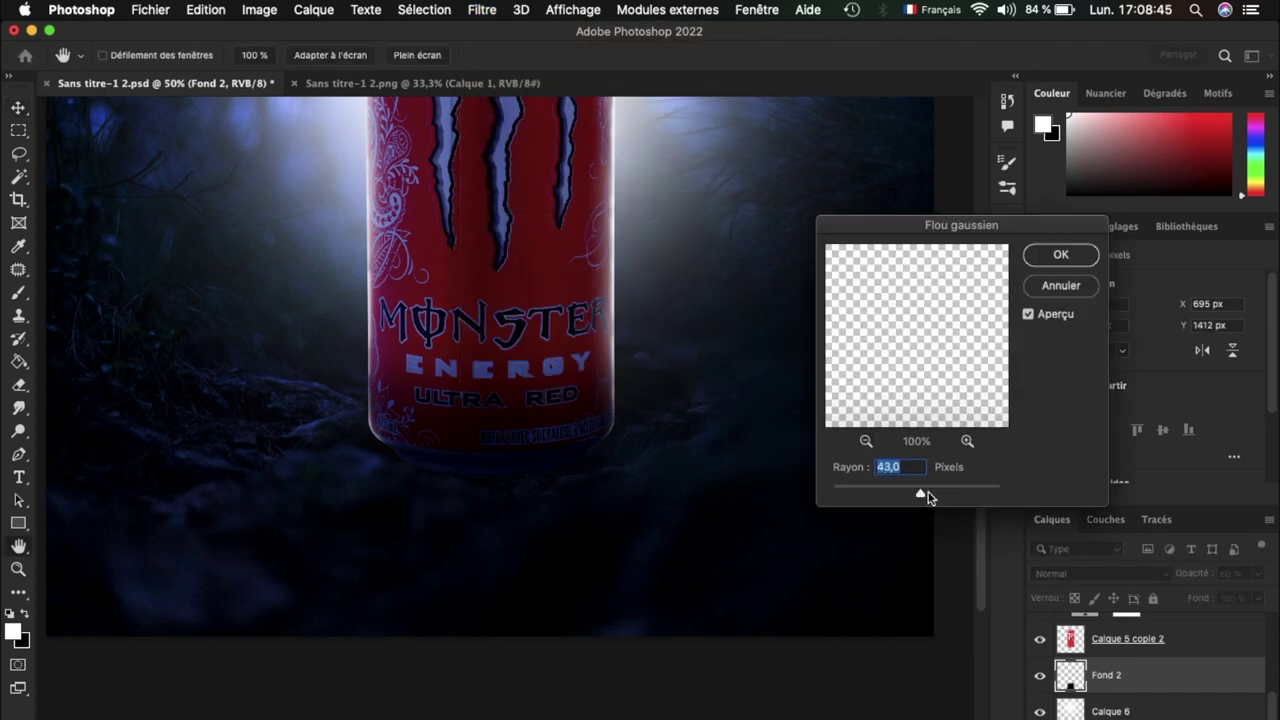
pyautogui.click(1060, 258)
# - Add a new empty layer above the shadow and pick the Brush tool
pyautogui.press('f')
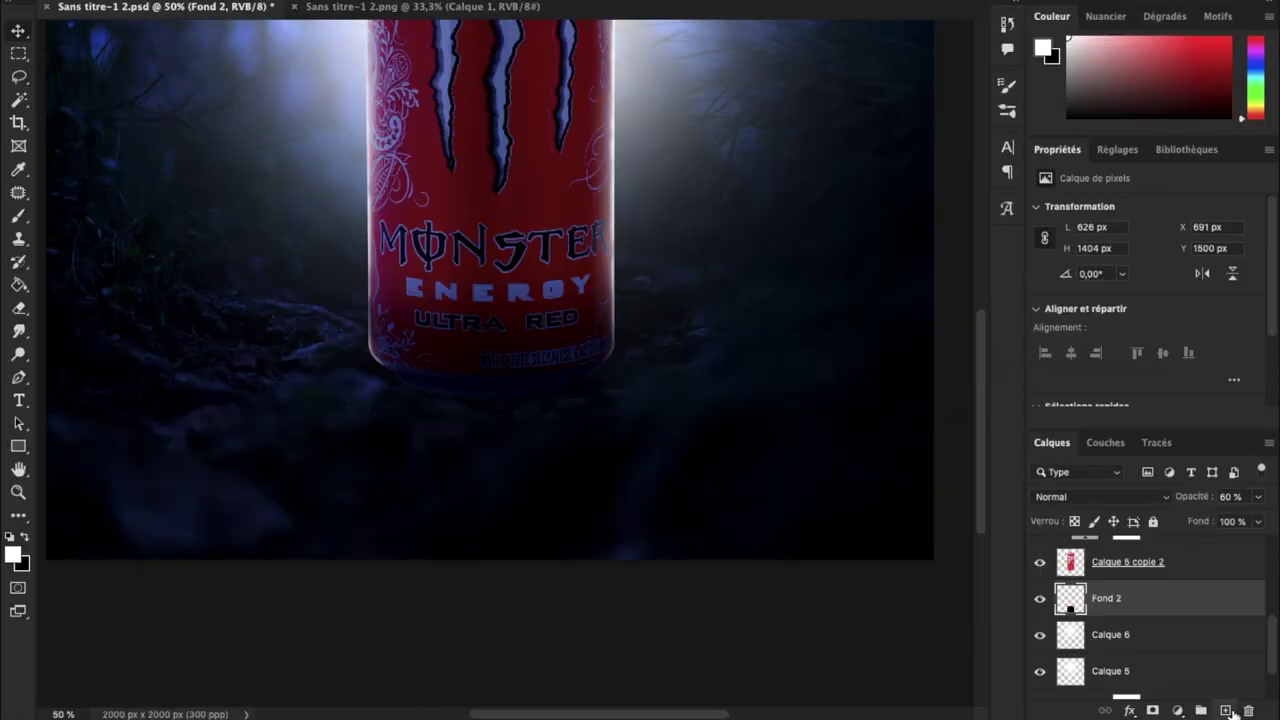
pyautogui.click(1226, 710)
pyautogui.click(17, 218)
# - Brush soft black along the can's base on Calque 10 for a contact shadow
pyautogui.rightClick(326, 471)
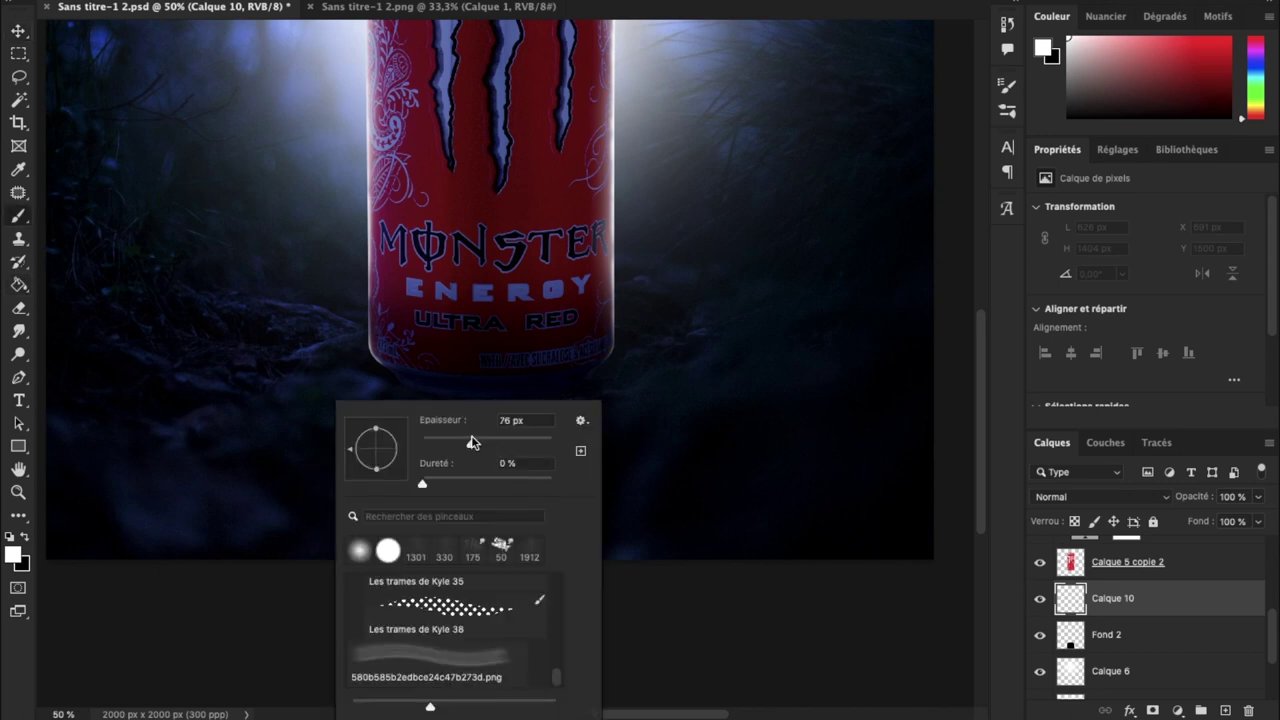
pyautogui.click(27, 537)
pyautogui.hotkey('alt', ']')
pyautogui.hotkey('ctrl', '+')
pyautogui.hotkey('ctrl', '+')
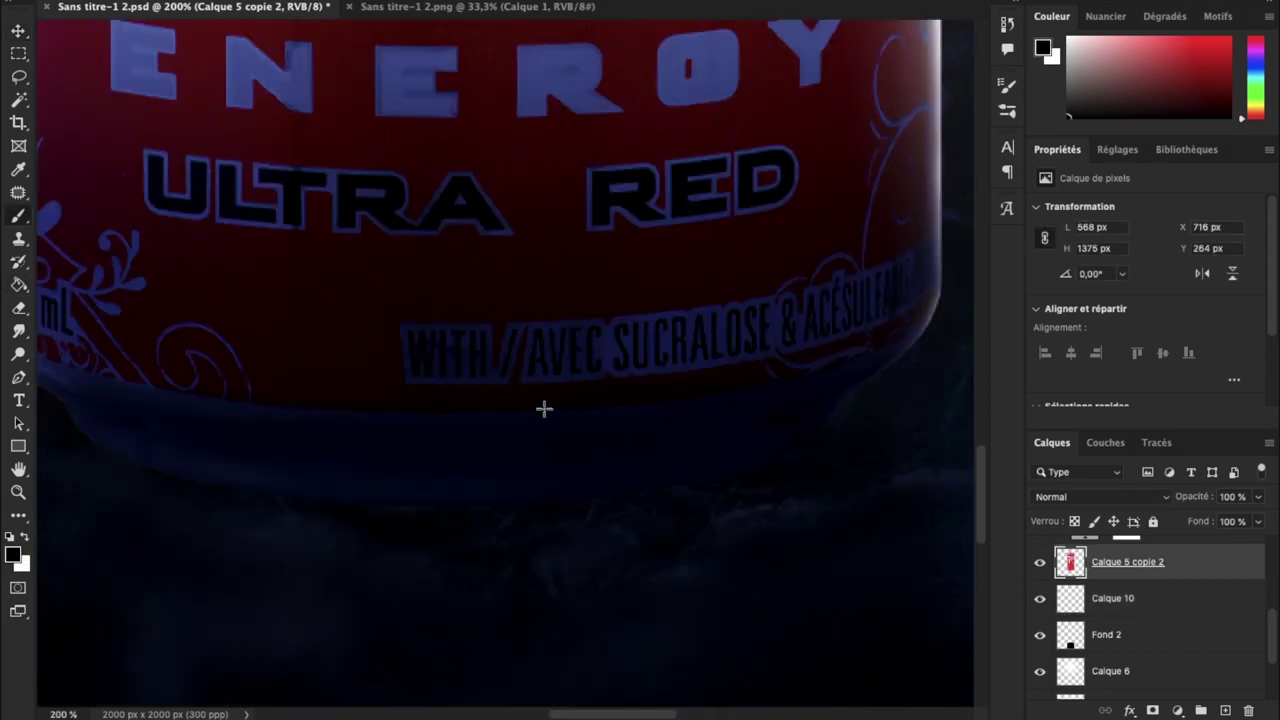
pyautogui.hotkey('alt', '[')
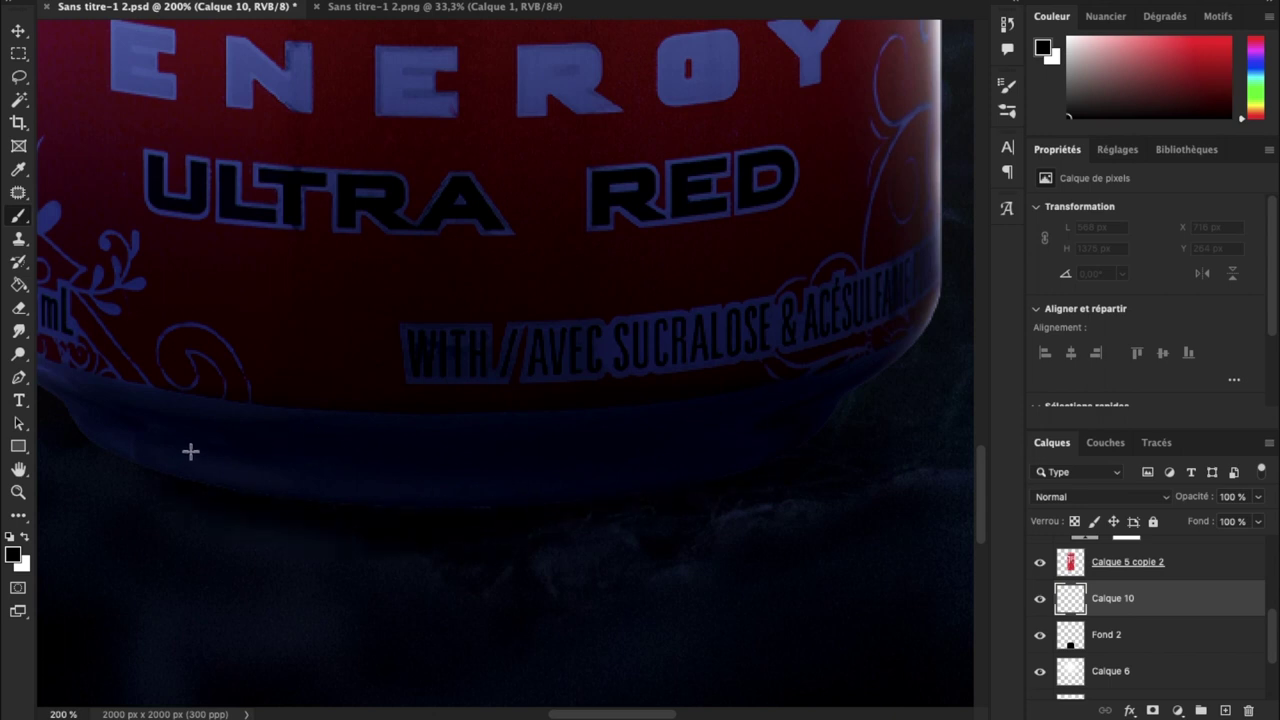
pyautogui.moveTo(190, 451); pyautogui.dragTo(452, 441)
pyautogui.hscroll(5, 752, 489)
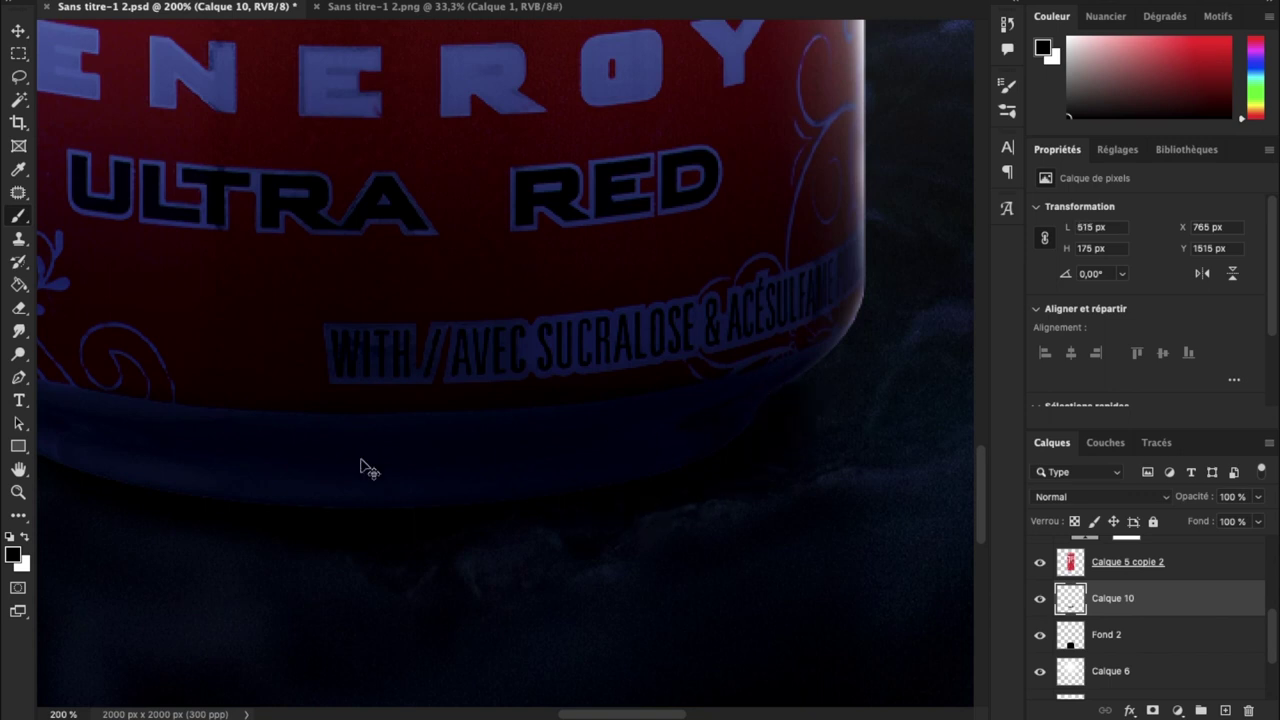
pyautogui.hotkey('ctrl', '-')
pyautogui.hotkey('ctrl', '-')
pyautogui.hotkey('ctrl', '-')
pyautogui.hotkey('ctrl', '-')
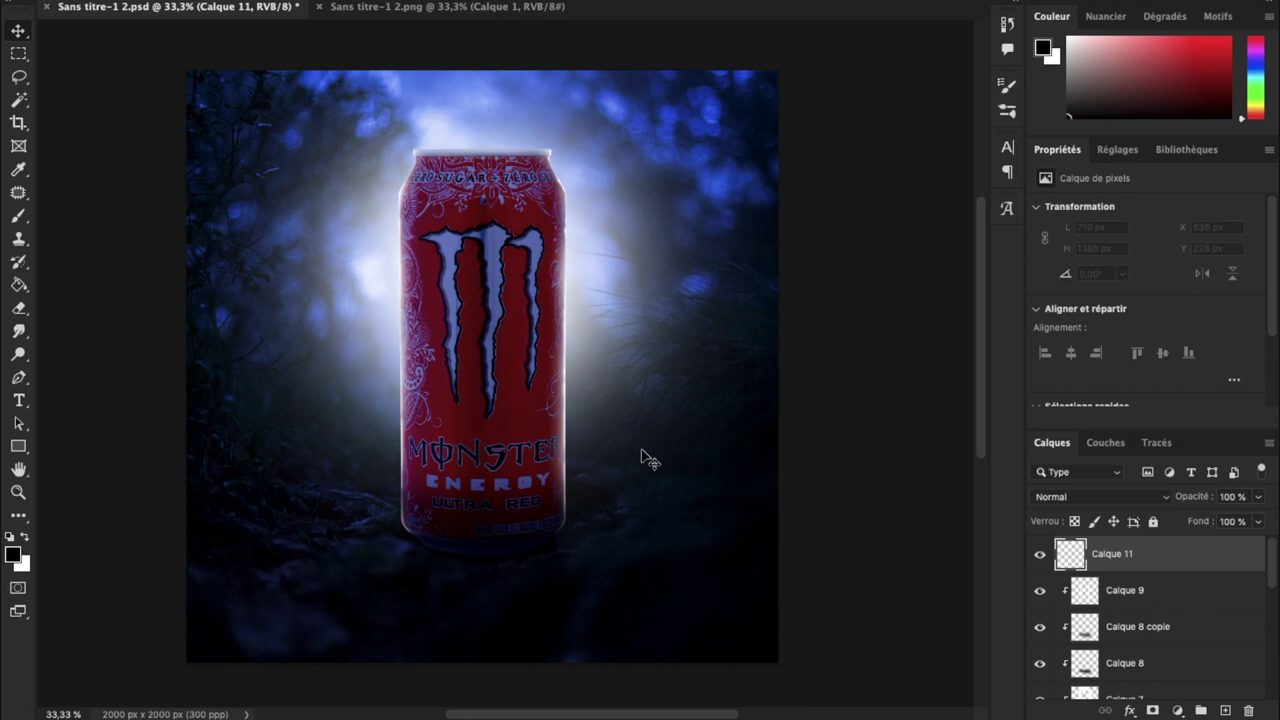
# - Fill Calque 11 solid black at Normal blend and add an inverted layer mask
pyautogui.click(19, 285)
pyautogui.click(434, 304)
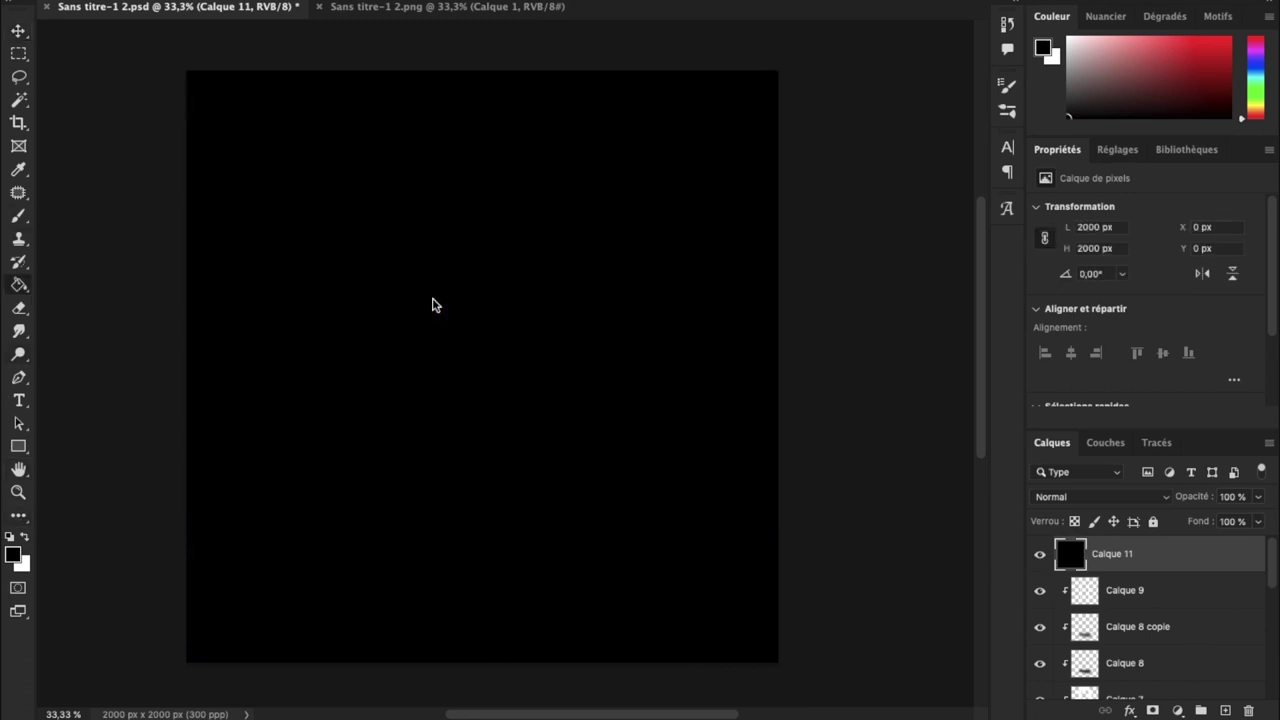
pyautogui.click(1093, 496)
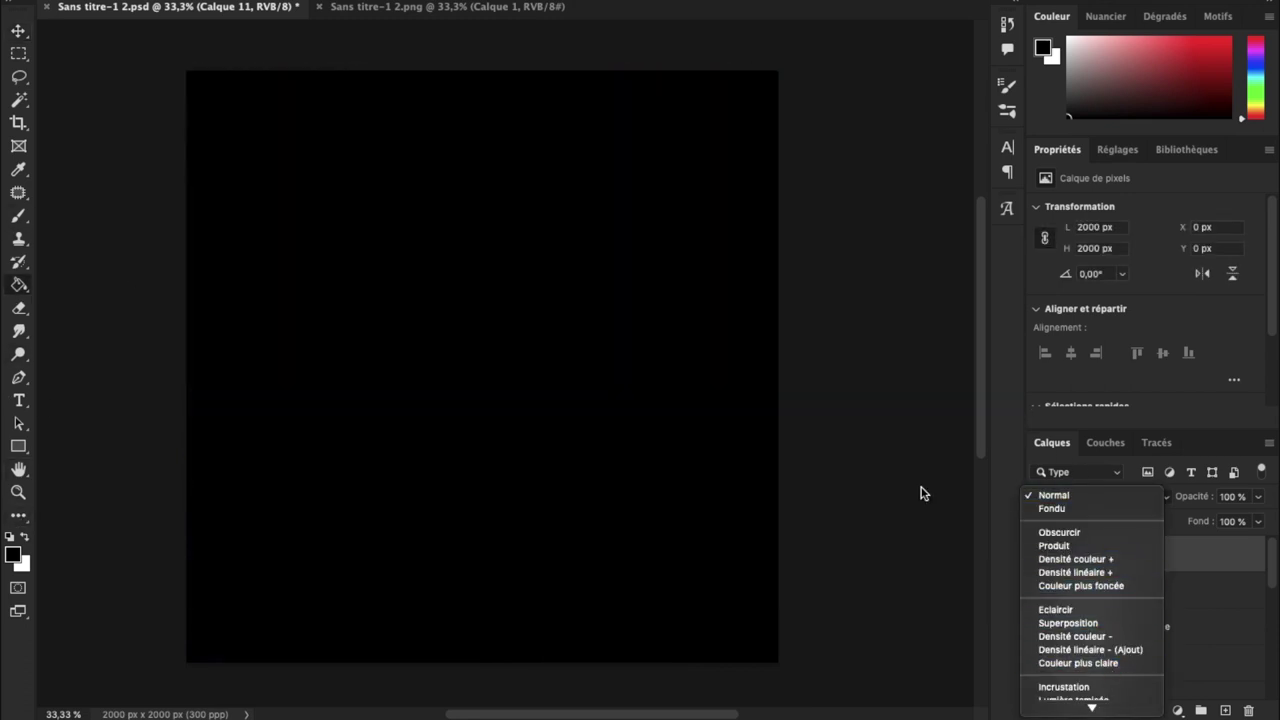
pyautogui.click(920, 491)
pyautogui.click(1151, 711)
pyautogui.hotkey('ctrl', 'i')
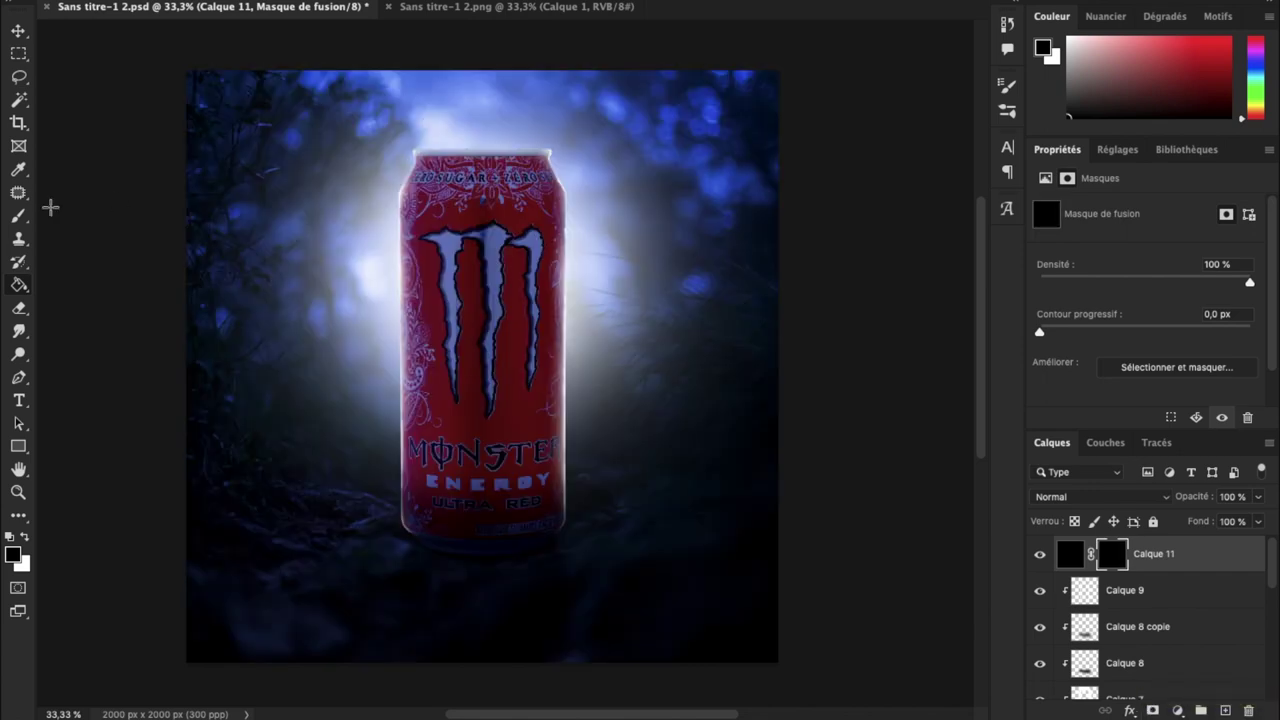
# - Set up a soft round brush with white as the painting colour
pyautogui.click(20, 220)
pyautogui.rightClick(317, 206)
pyautogui.press('Return')
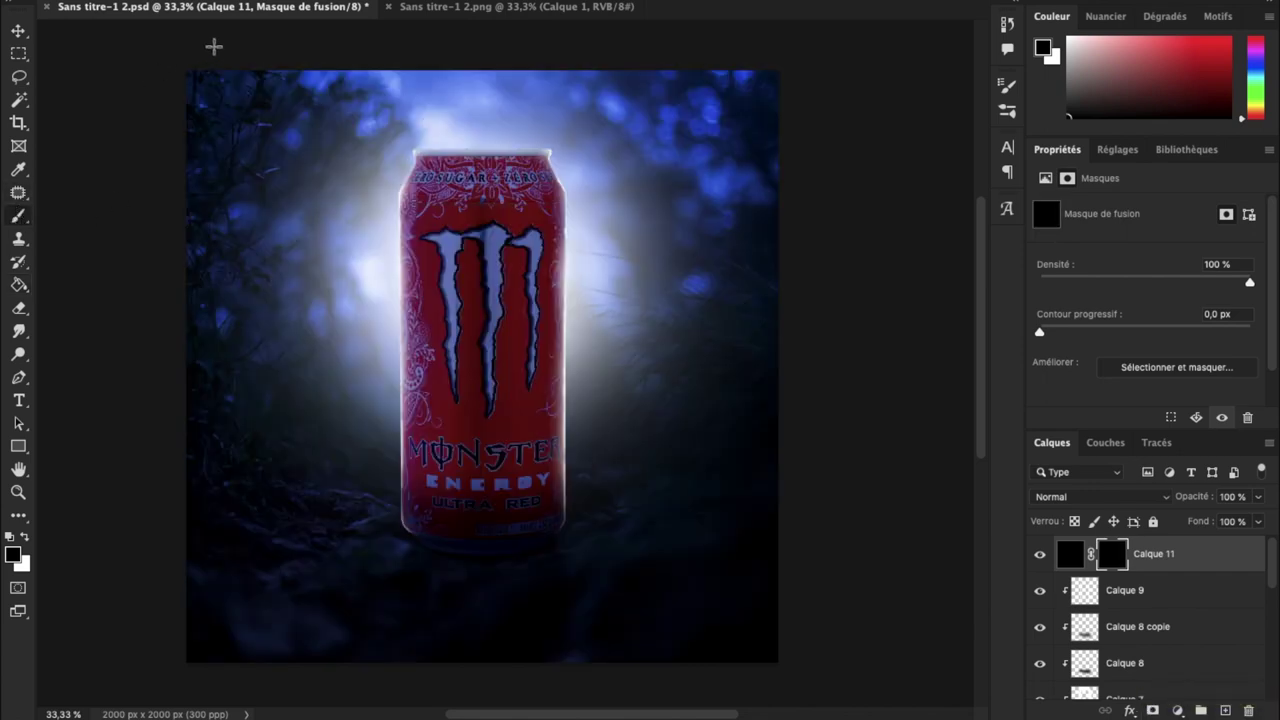
pyautogui.rightClick(381, 154)
pyautogui.click(414, 297)
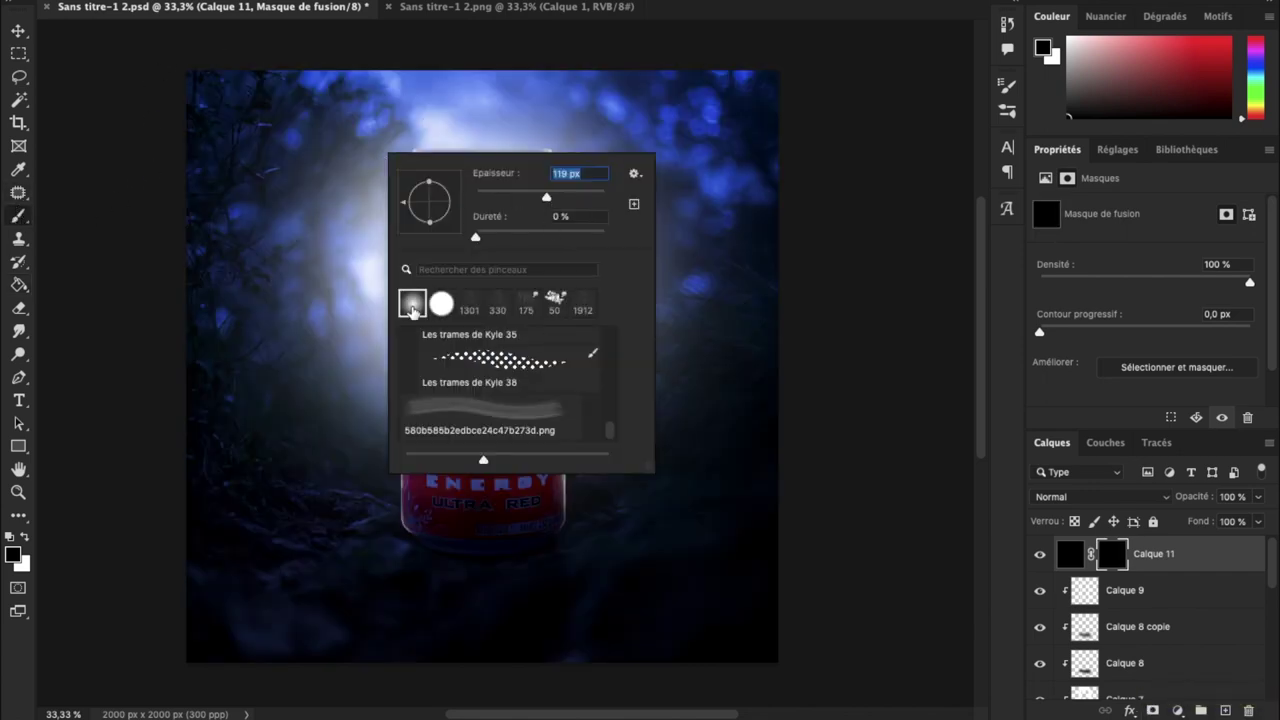
pyautogui.press('Return')
pyautogui.click(25, 540)
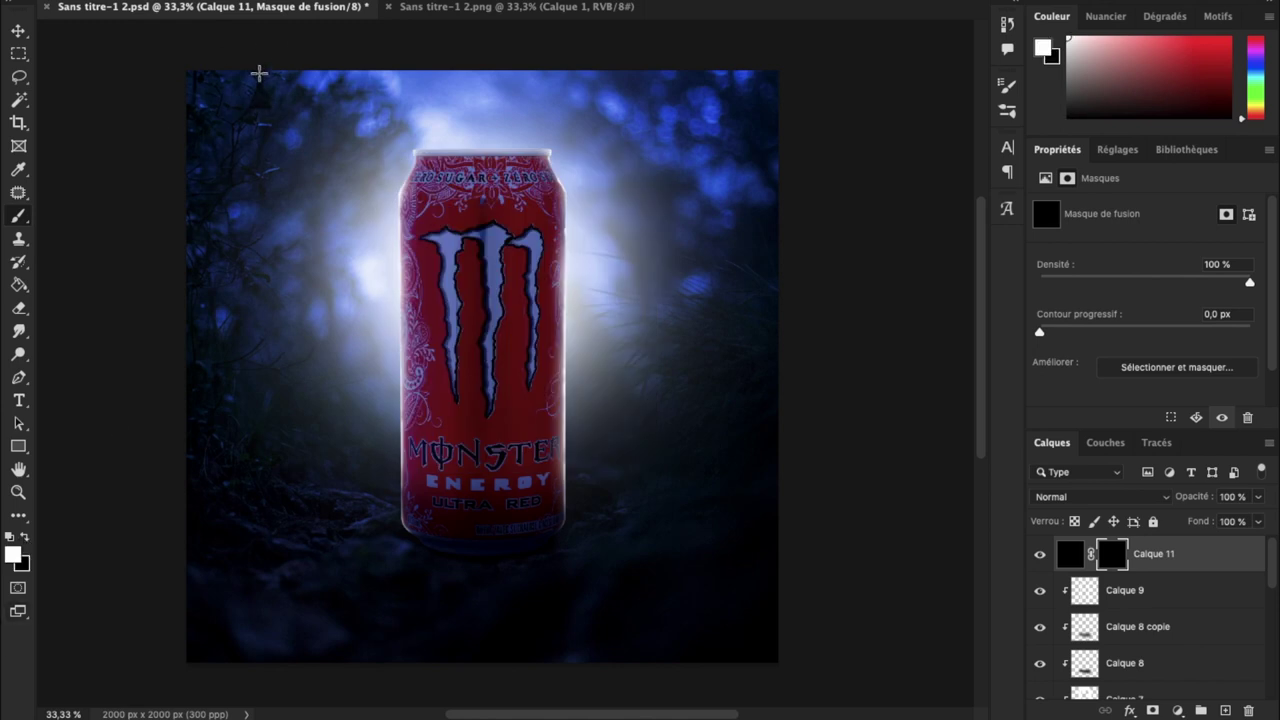
# - Zoom out and enlarge the soft brush to 1918 px
pyautogui.rightClick(288, 140)
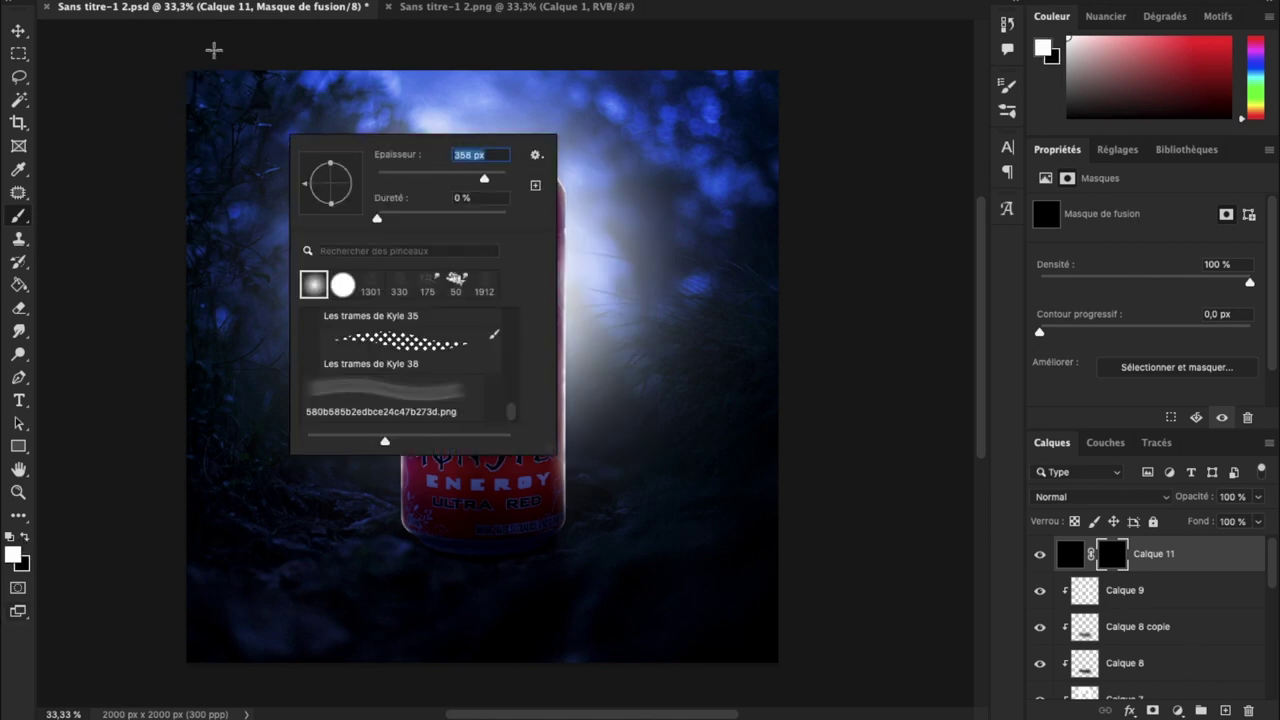
pyautogui.press('Escape')
pyautogui.hotkey('ctrl', '-')
pyautogui.rightClick(283, 148)
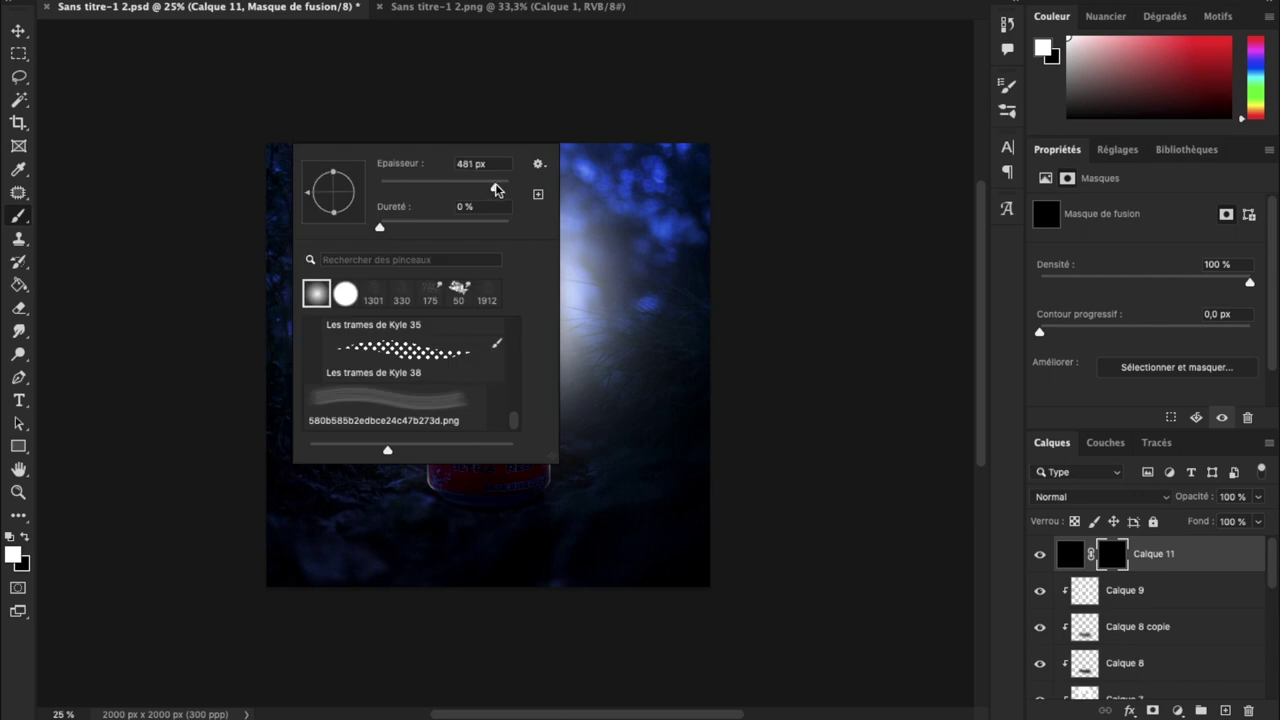
pyautogui.click(248, 113)
pyautogui.rightClick(146, 231)
pyautogui.rightClick(367, 193)
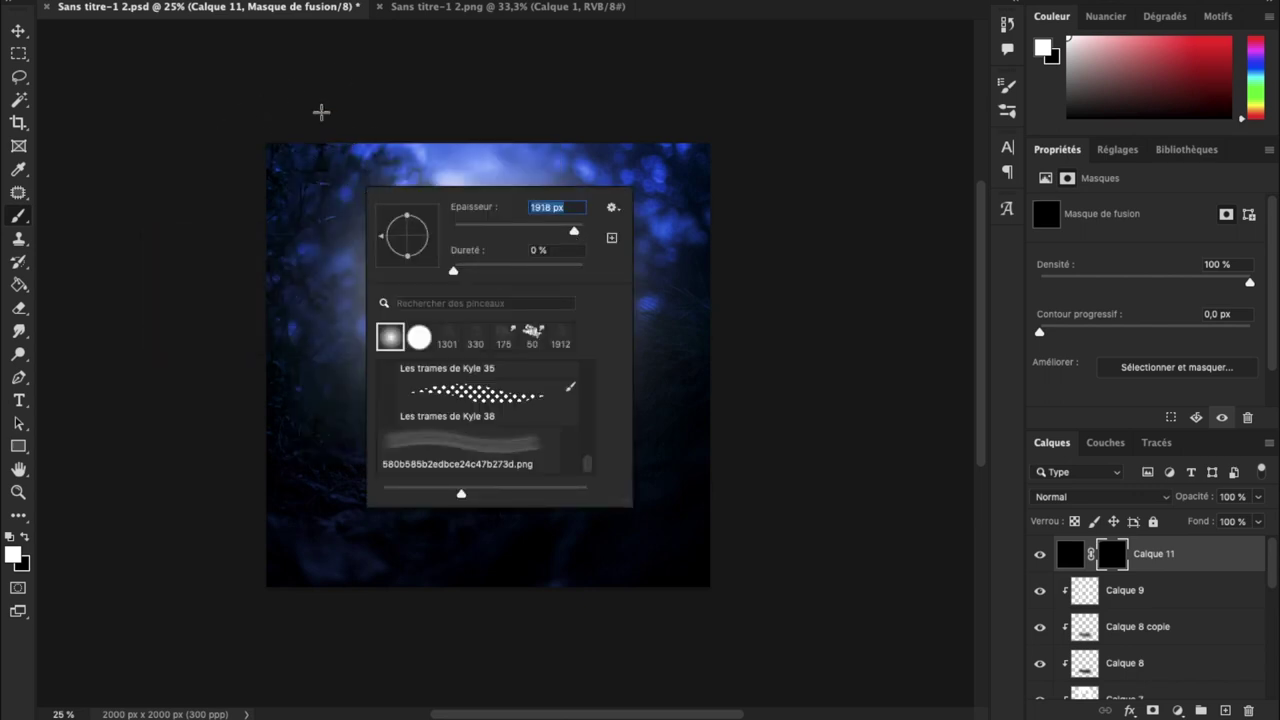
pyautogui.click(320, 114)
# - Paint white on the mask along the upper-left and upper-right edges to reveal the darkening
pyautogui.moveTo(186, 273); pyautogui.dragTo(189, 260)
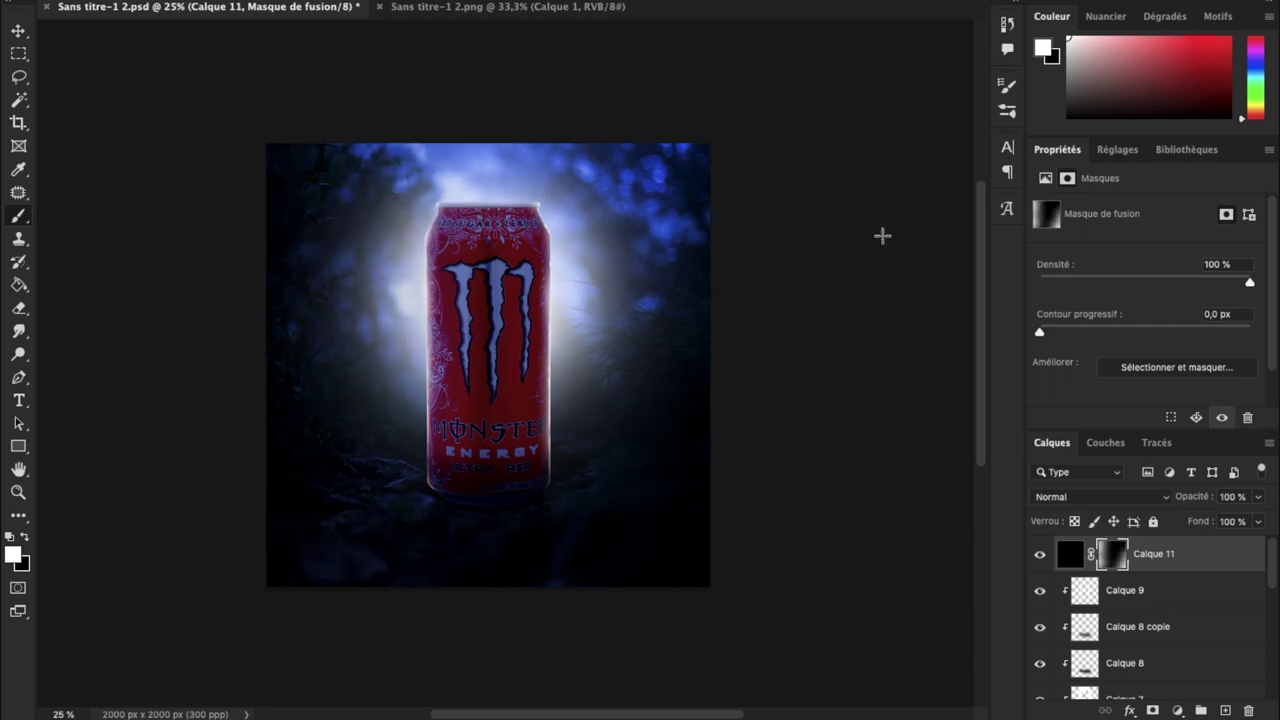
pyautogui.click(645, 175)
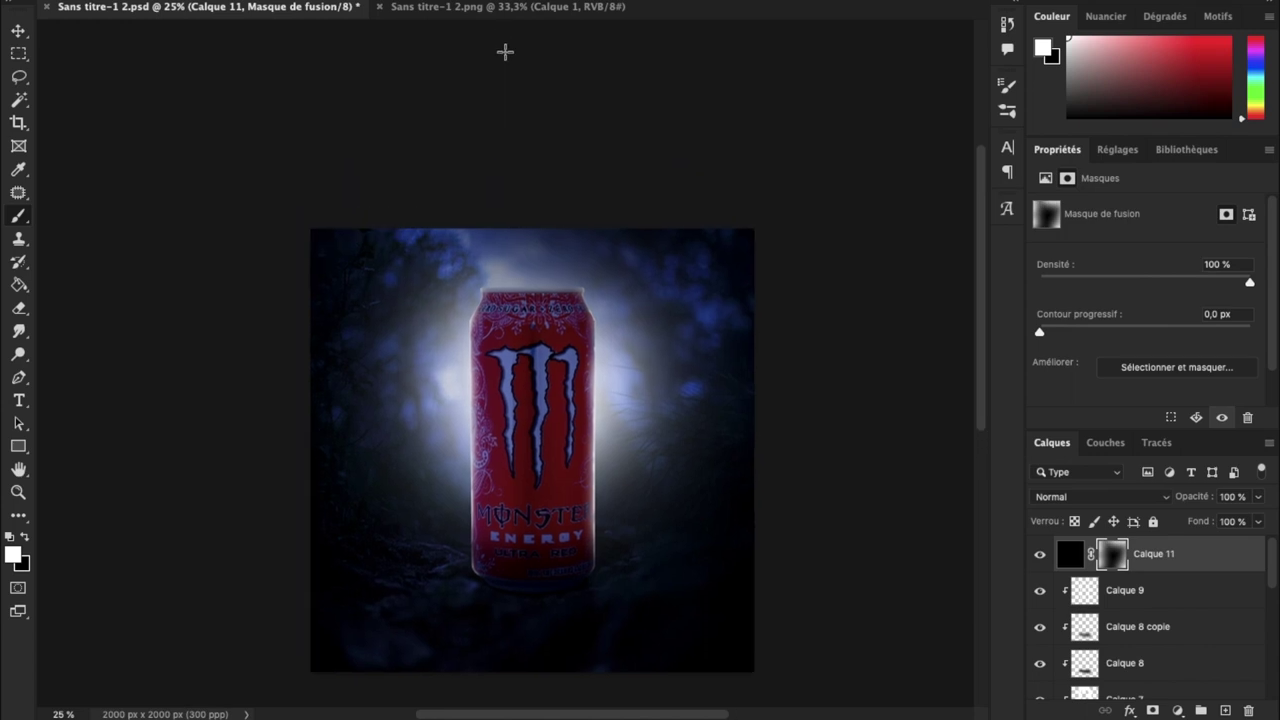
pyautogui.scroll(5, 506, 51)
pyautogui.hscroll(-3, 506, 51)
# - Set the vignette layer's opacity to 60%
pyautogui.click(19, 24)
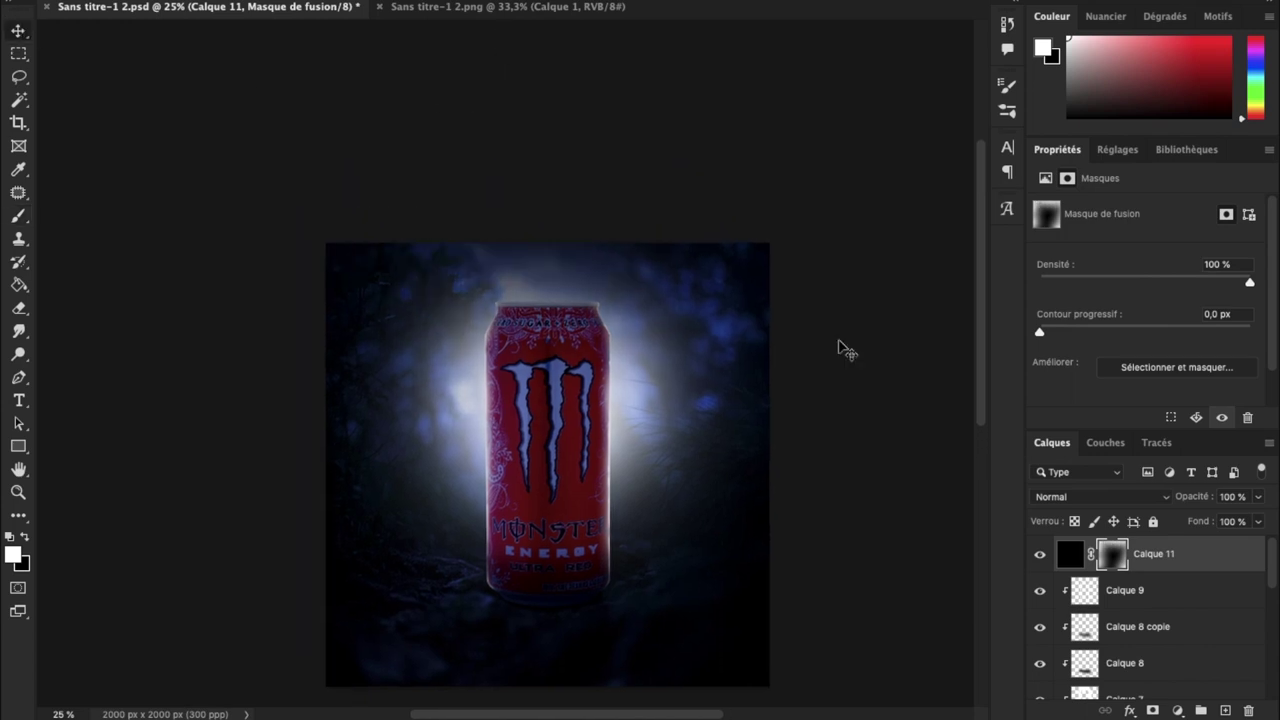
pyautogui.scroll(-5, 547, 127)
pyautogui.click(1231, 497)
pyautogui.write('60')
pyautogui.press('Return')
pyautogui.scroll(-2, 1231, 497)
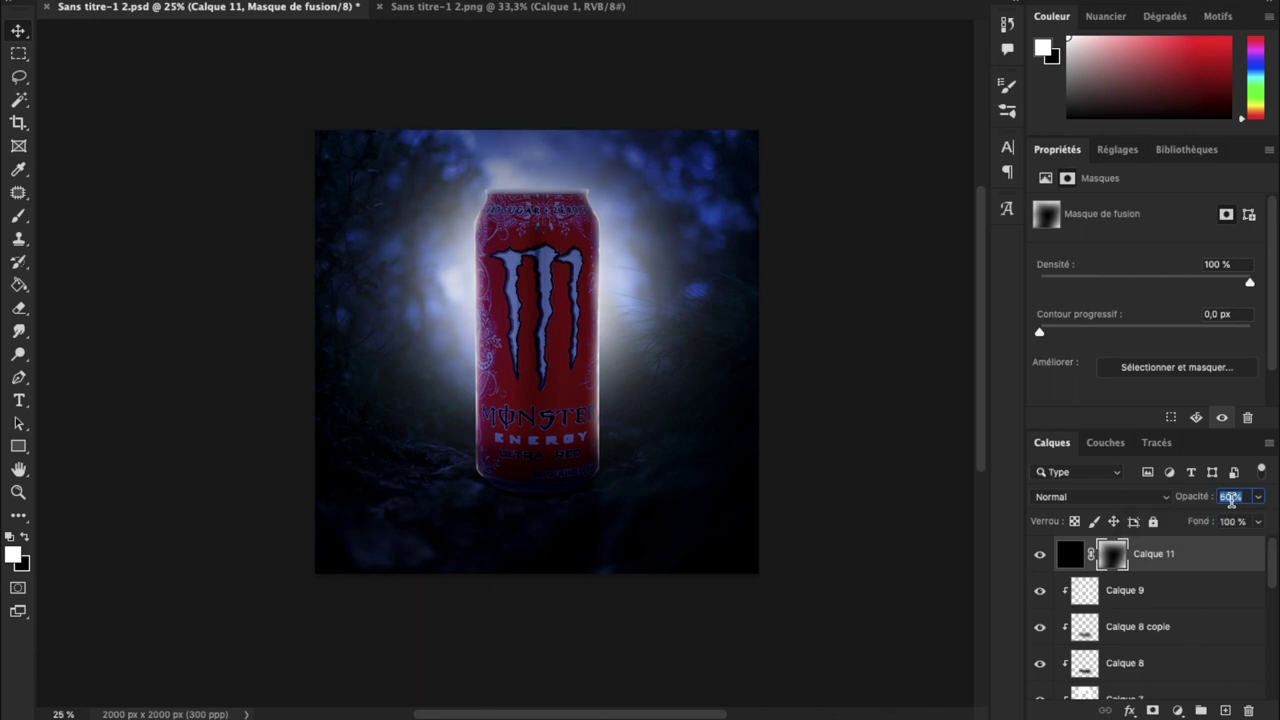
pyautogui.scroll(2, 1231, 497)
pyautogui.scroll(-4, 1231, 497)
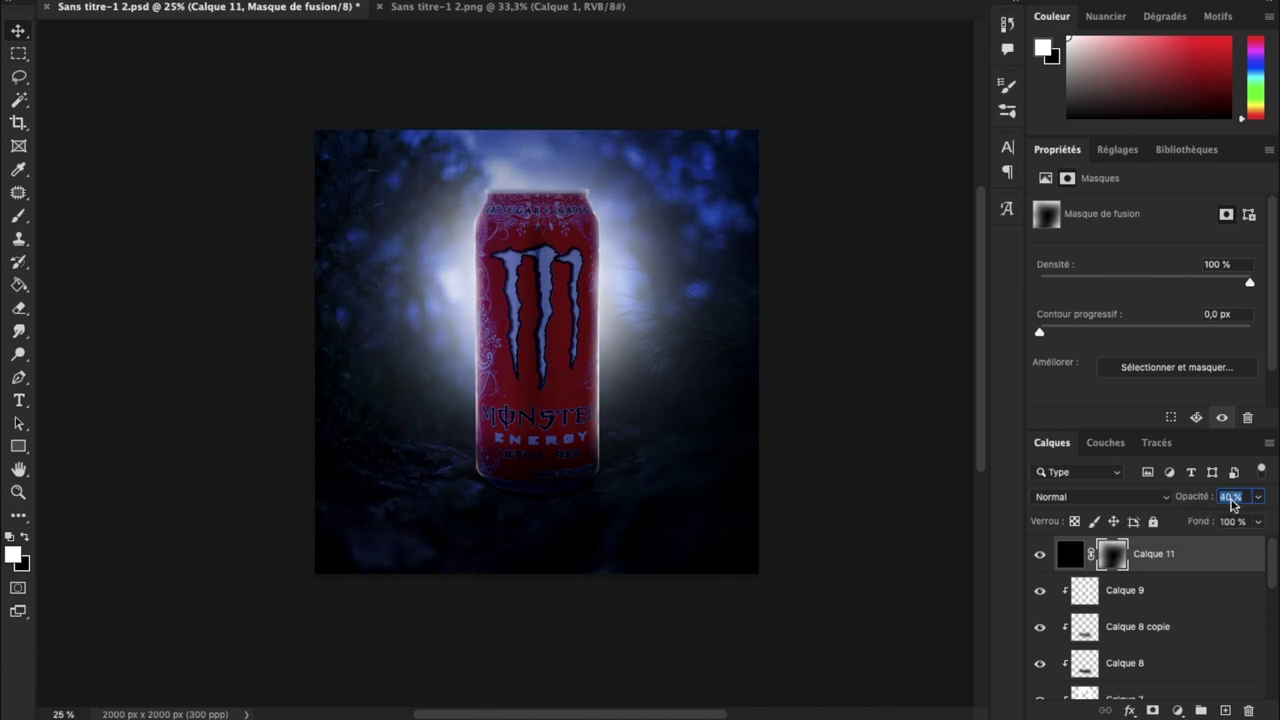
# - Toggle the vignette off and on to compare, then lower its opacity to 30%
pyautogui.click(1040, 557)
pyautogui.click(1040, 557)
pyautogui.click(1231, 497)
pyautogui.scroll(-2, 1238, 497)
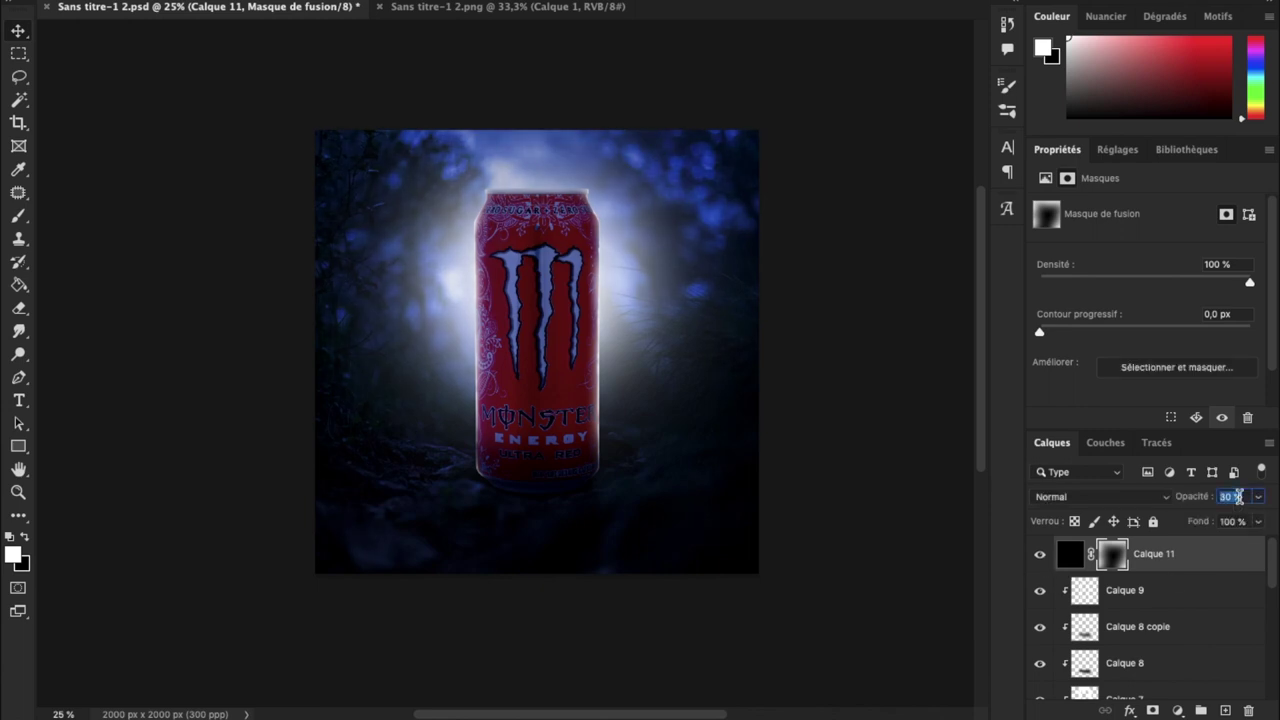
pyautogui.click(578, 365)
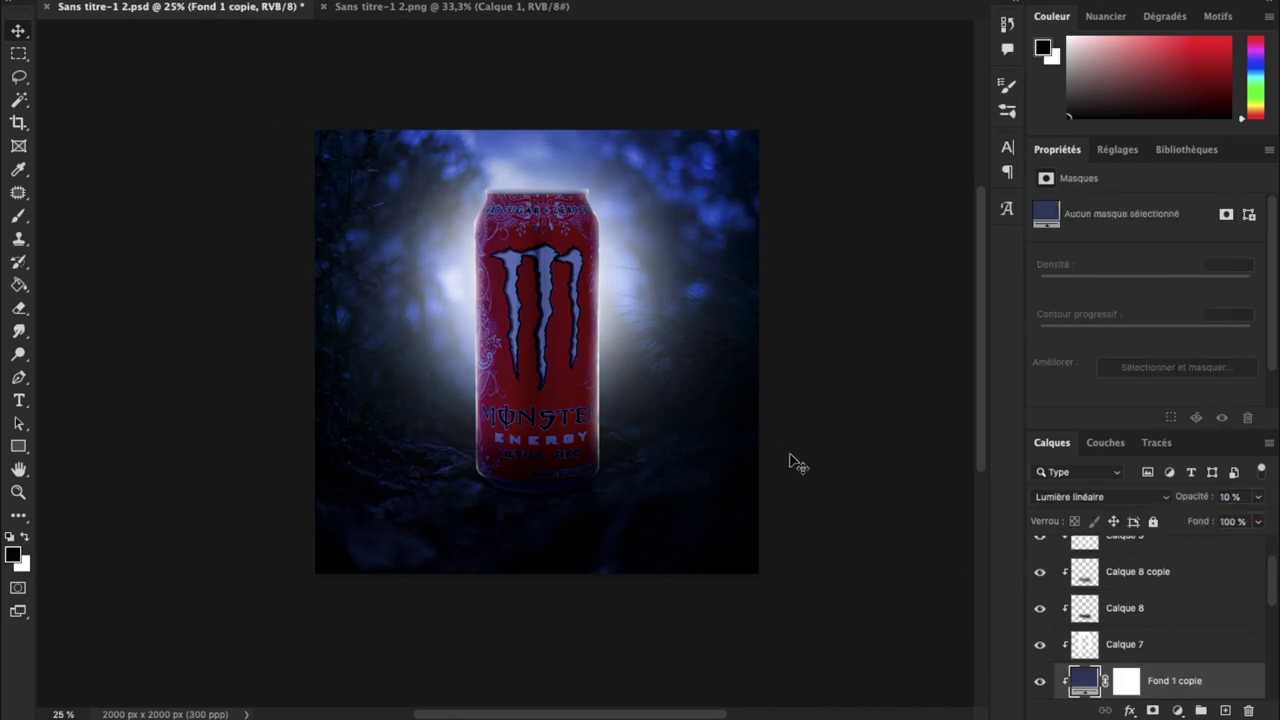